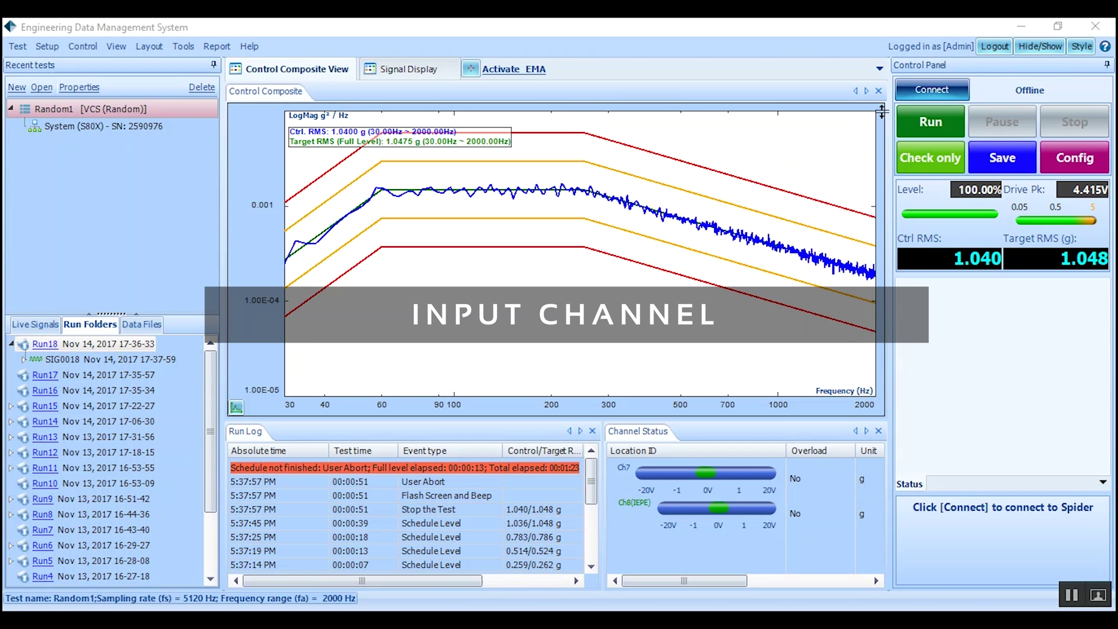
Step: Connect to the Spider front end from the Control Panel so Random1 goes Online
{"action": "left_click", "coordinate": [933, 90]}
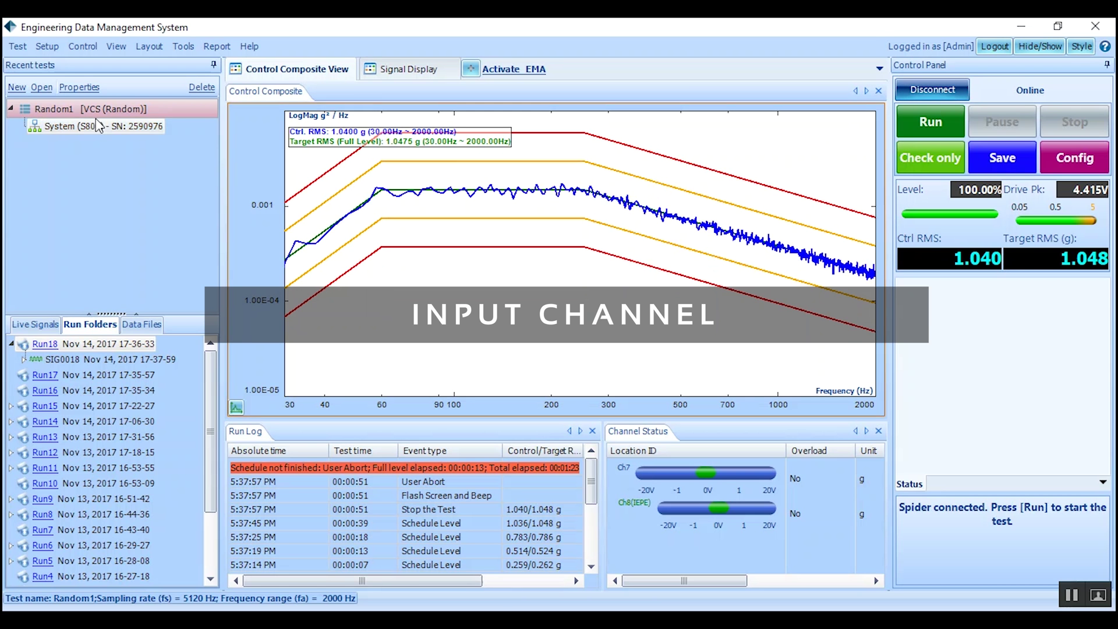
Step: Open the Input Channels setup and switch channels 4–6 on
{"action": "left_click", "coordinate": [47, 46]}
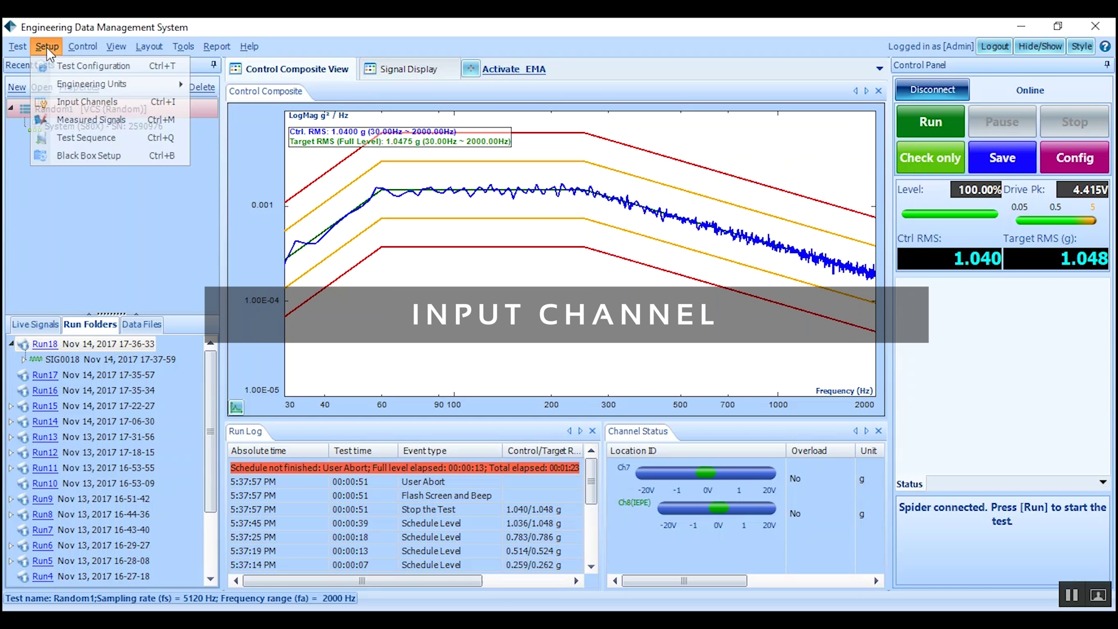
{"action": "left_click", "coordinate": [56, 102]}
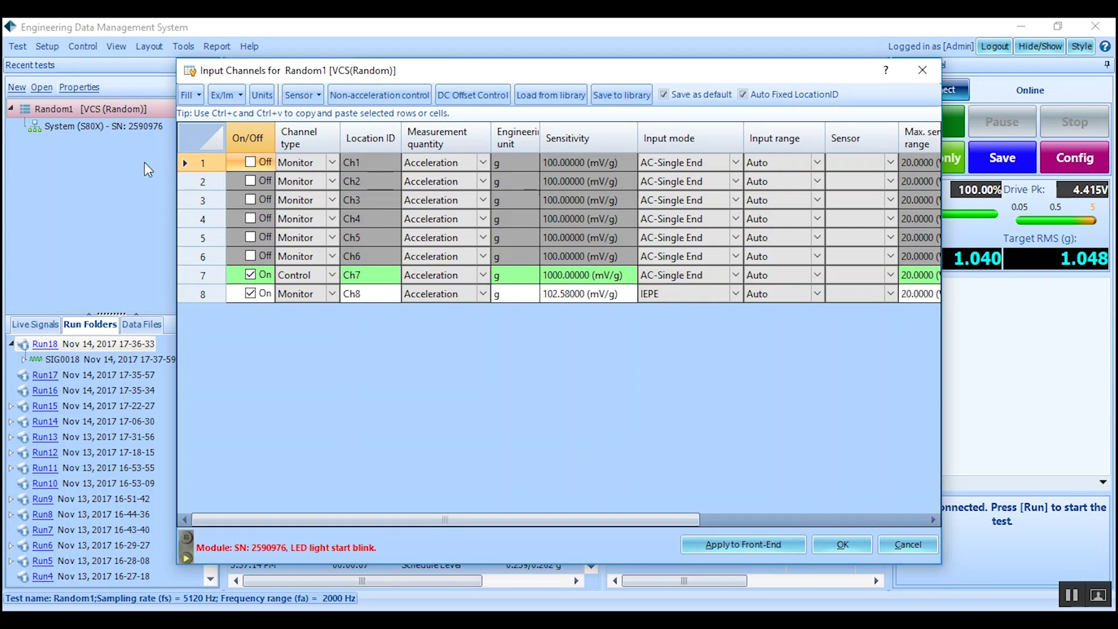
{"action": "left_click", "coordinate": [250, 256]}
{"action": "left_click", "coordinate": [251, 238]}
{"action": "key", "text": "Up"}
{"action": "key", "text": "Up"}
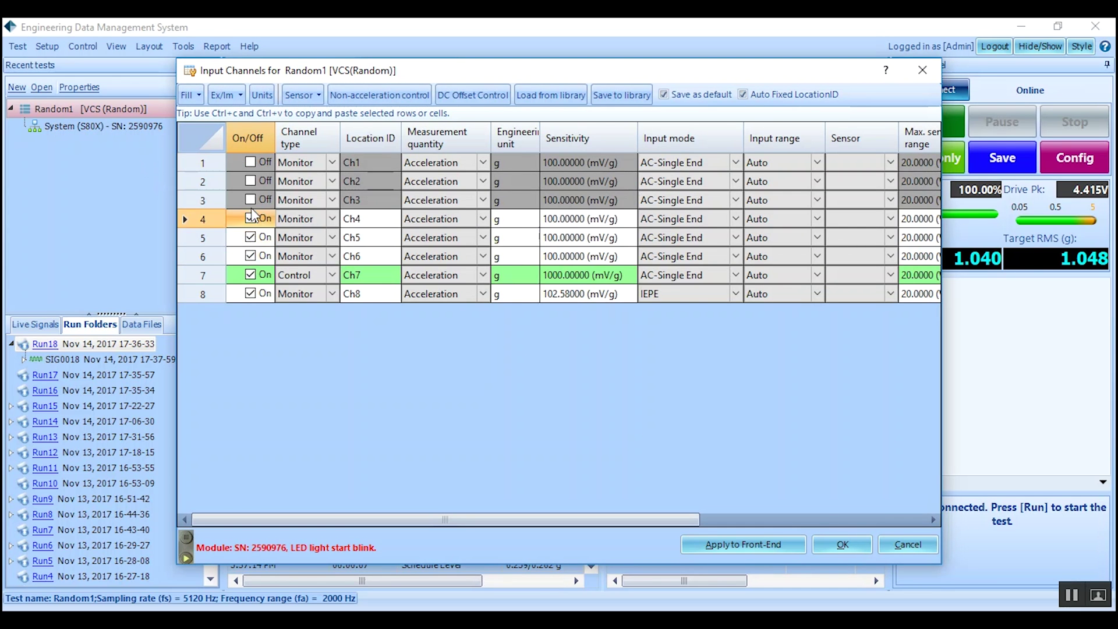
Step: Switch channels 4–6 back off, keeping Ch7 as the control channel with Ch8
{"action": "left_click", "coordinate": [251, 237]}
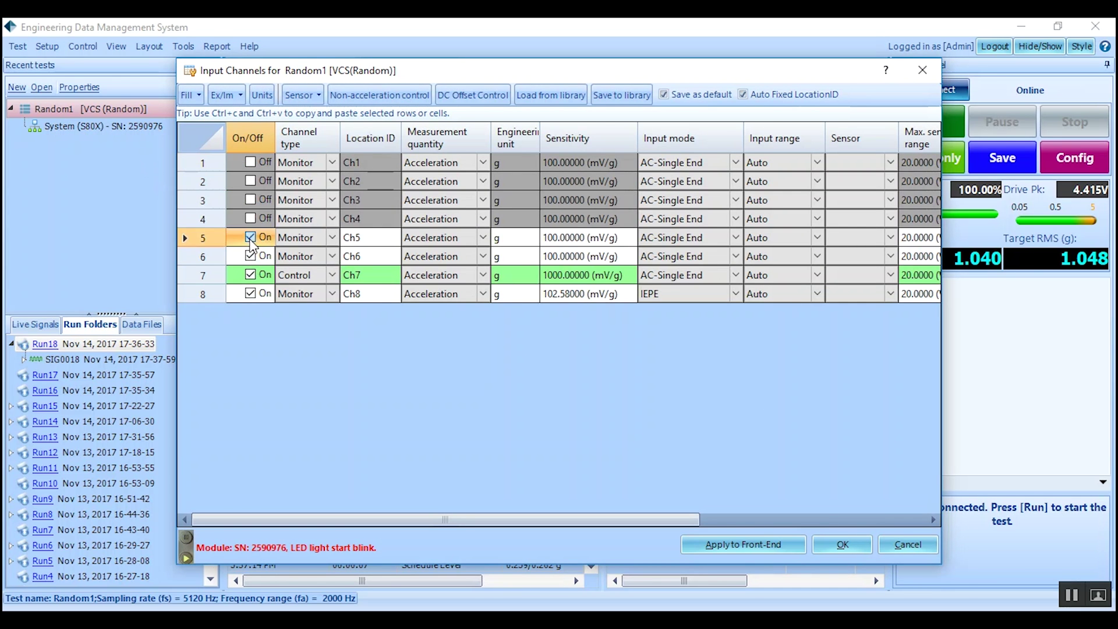
{"action": "left_click", "coordinate": [251, 256]}
{"action": "left_click", "coordinate": [251, 257]}
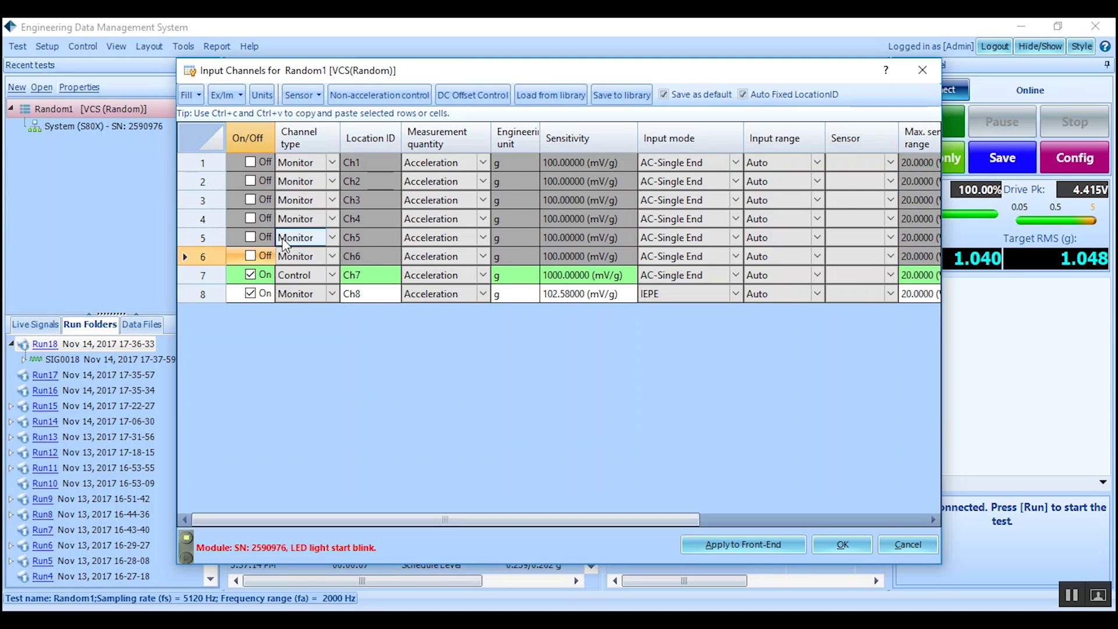
{"action": "left_click", "coordinate": [333, 276]}
{"action": "left_click", "coordinate": [334, 276]}
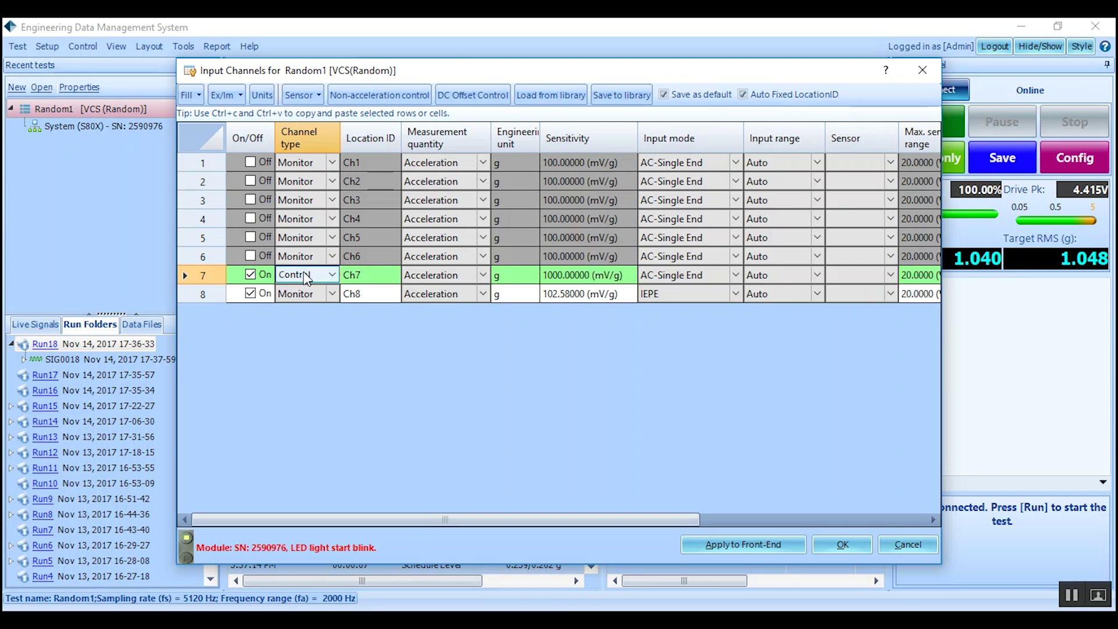
Step: Review Ch7's location ID, quantity and sensitivity, keeping AC-Single End input mode
{"action": "left_click", "coordinate": [368, 277]}
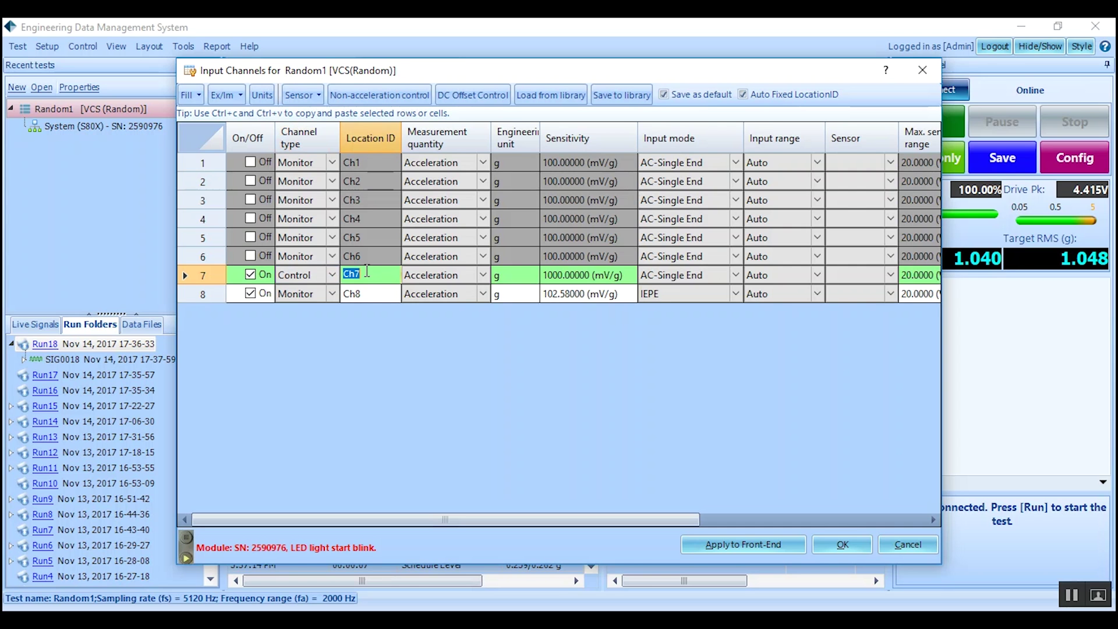
{"action": "left_click", "coordinate": [482, 277]}
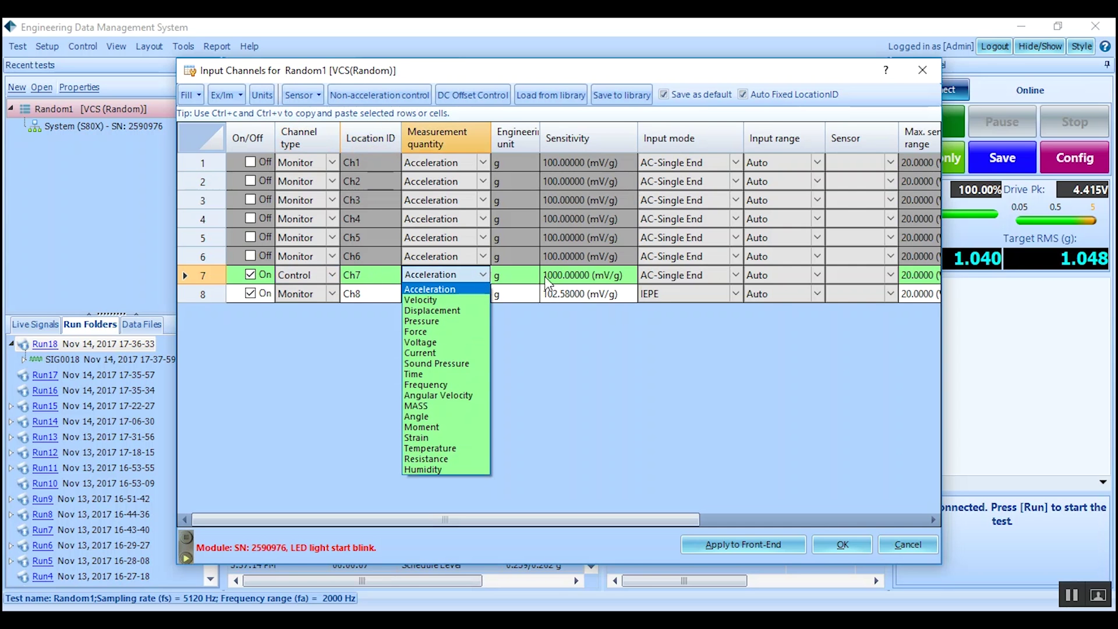
{"action": "left_click", "coordinate": [578, 277]}
{"action": "left_click", "coordinate": [581, 279]}
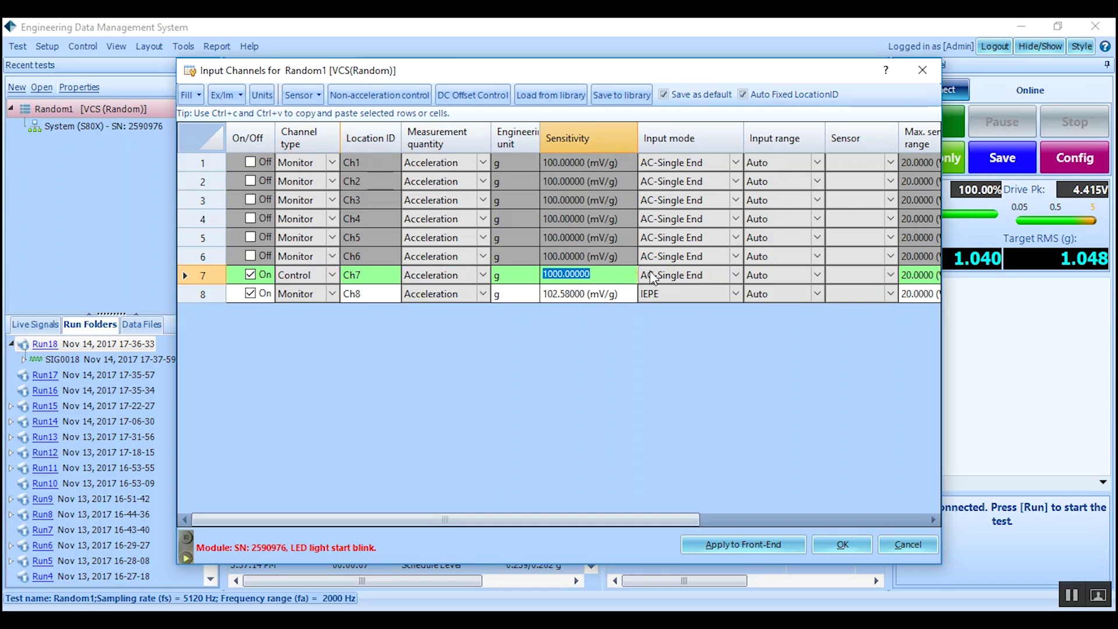
{"action": "left_click", "coordinate": [736, 276]}
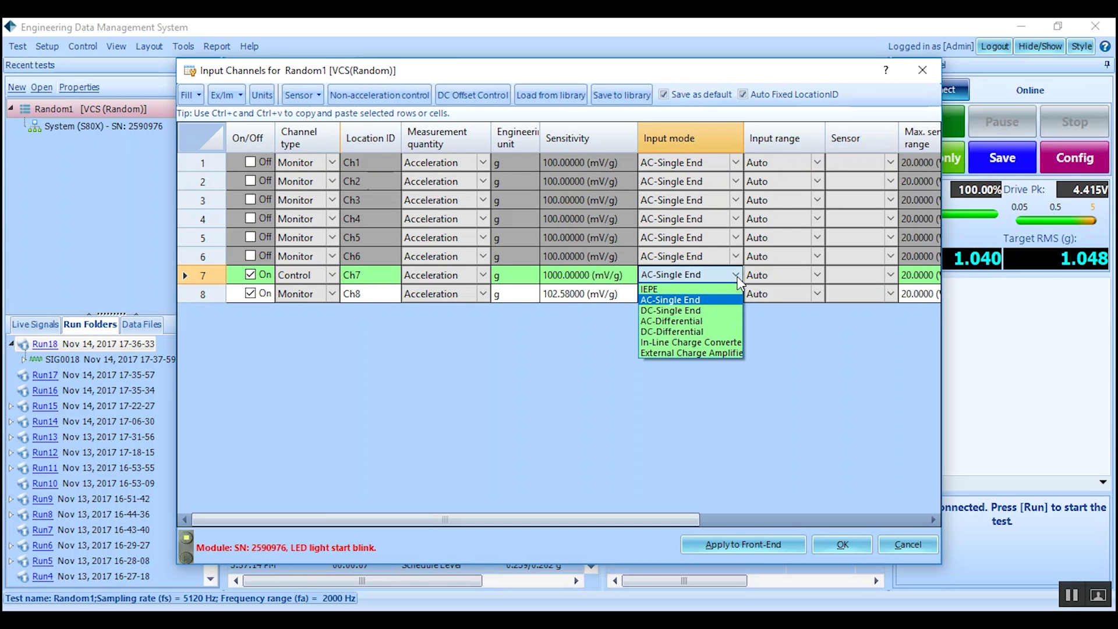
{"action": "left_click", "coordinate": [737, 278]}
Step: Keep Ch8 in IEPE mode, check the displayed channel columns, and apply the settings
{"action": "left_click", "coordinate": [735, 294]}
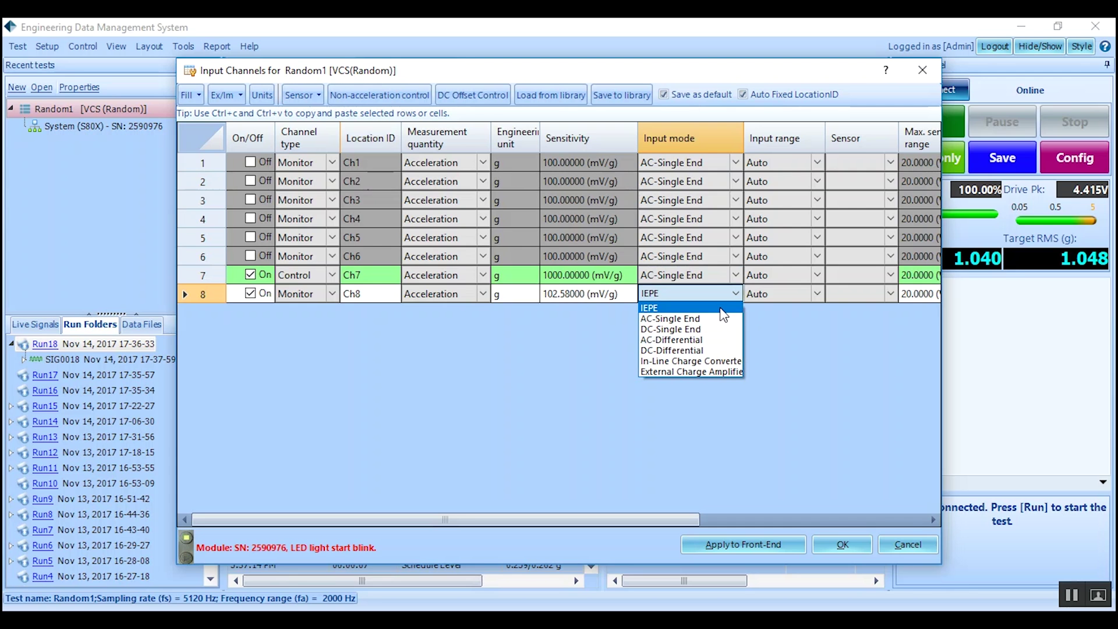
{"action": "left_click", "coordinate": [722, 309]}
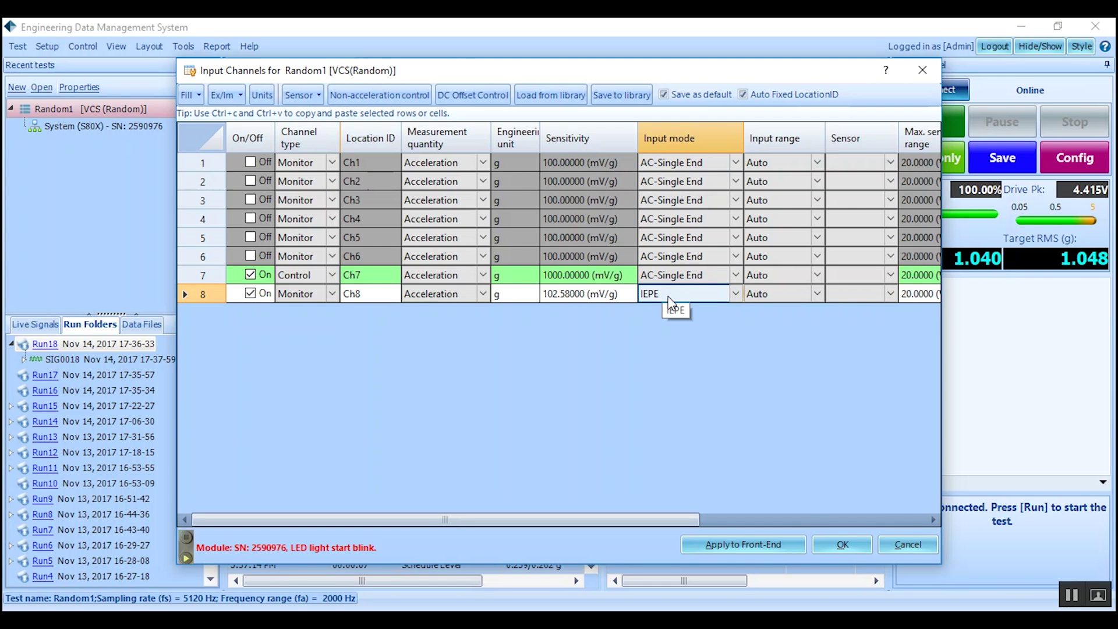
{"action": "left_click_drag", "start_coordinate": [623, 519], "coordinate": [770, 517]}
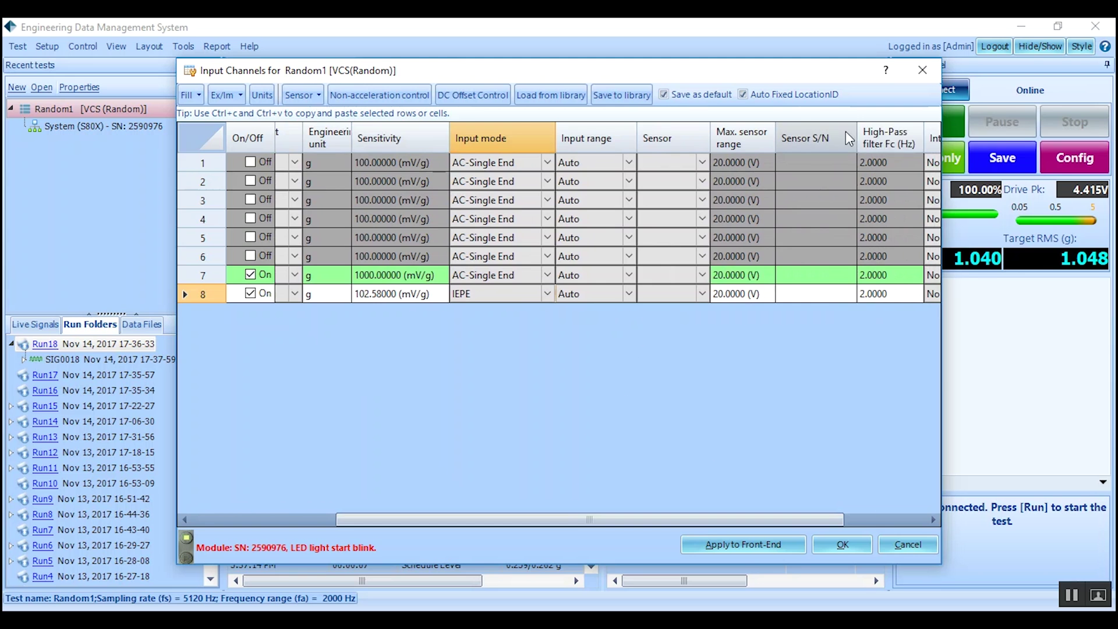
{"action": "right_click", "coordinate": [832, 139]}
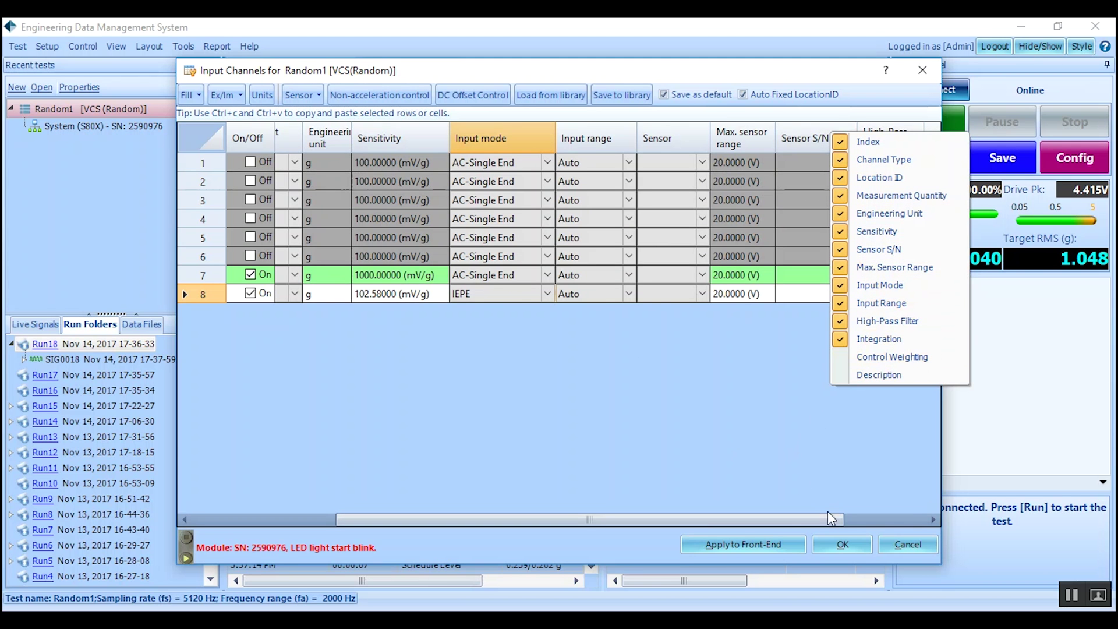
{"action": "left_click", "coordinate": [844, 545]}
{"action": "left_click", "coordinate": [843, 546]}
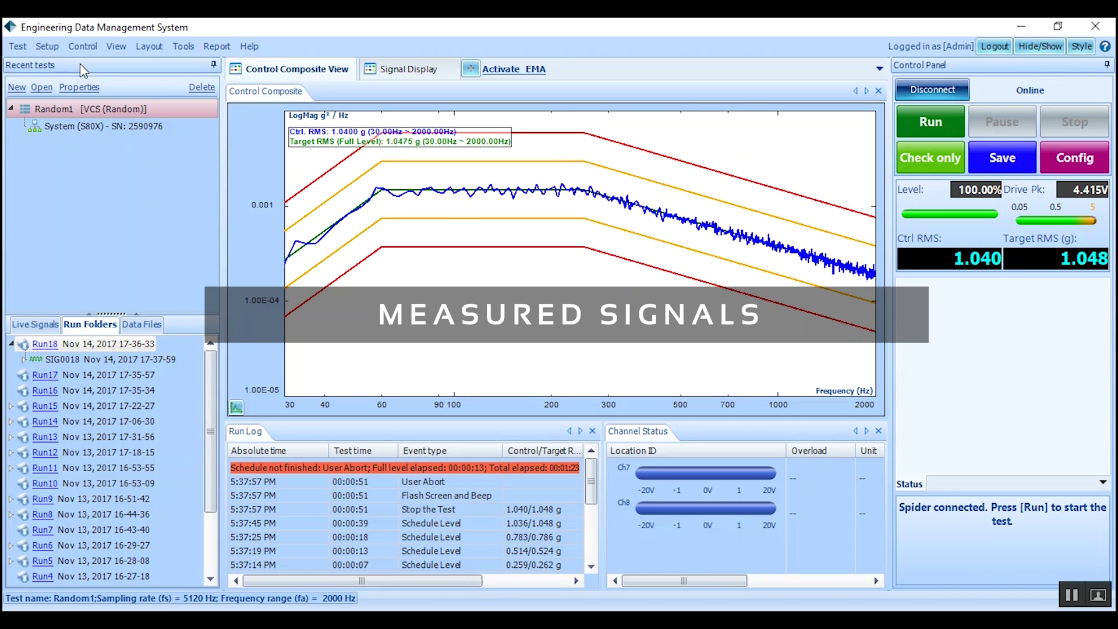
Step: Show the Live Signals list and bring up the Measured Signals setup
{"action": "left_click", "coordinate": [39, 325]}
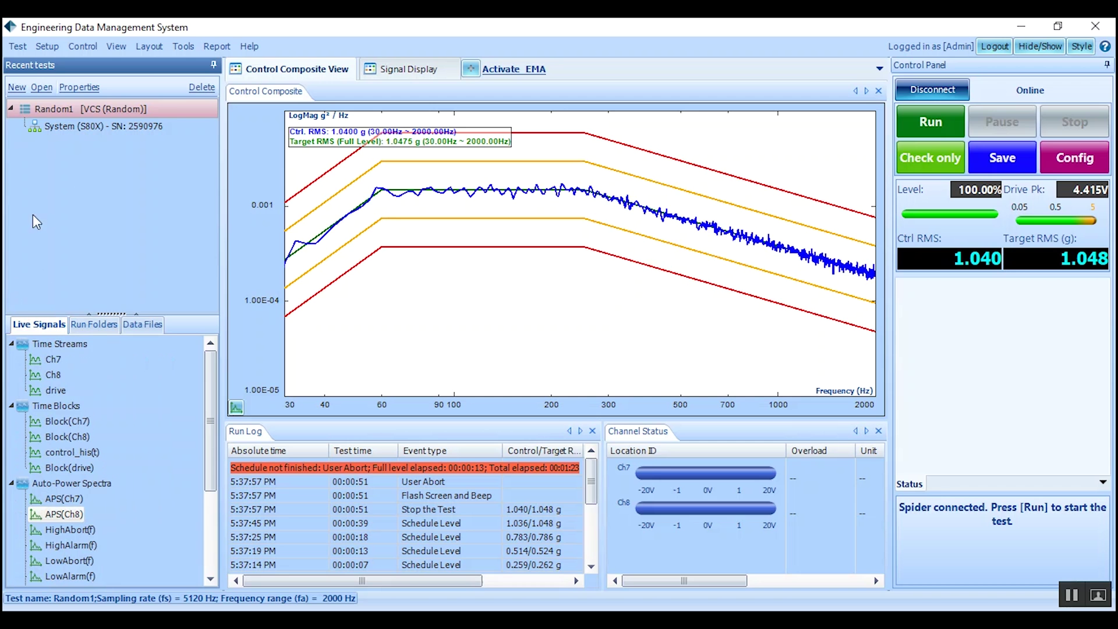
{"action": "left_click", "coordinate": [45, 47]}
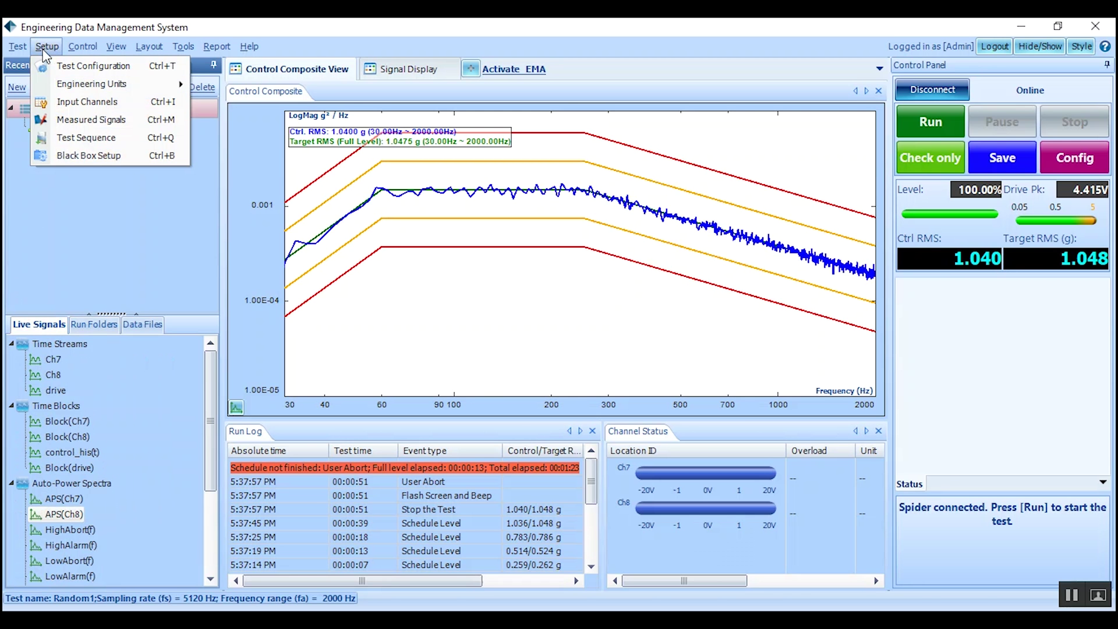
{"action": "left_click", "coordinate": [69, 120]}
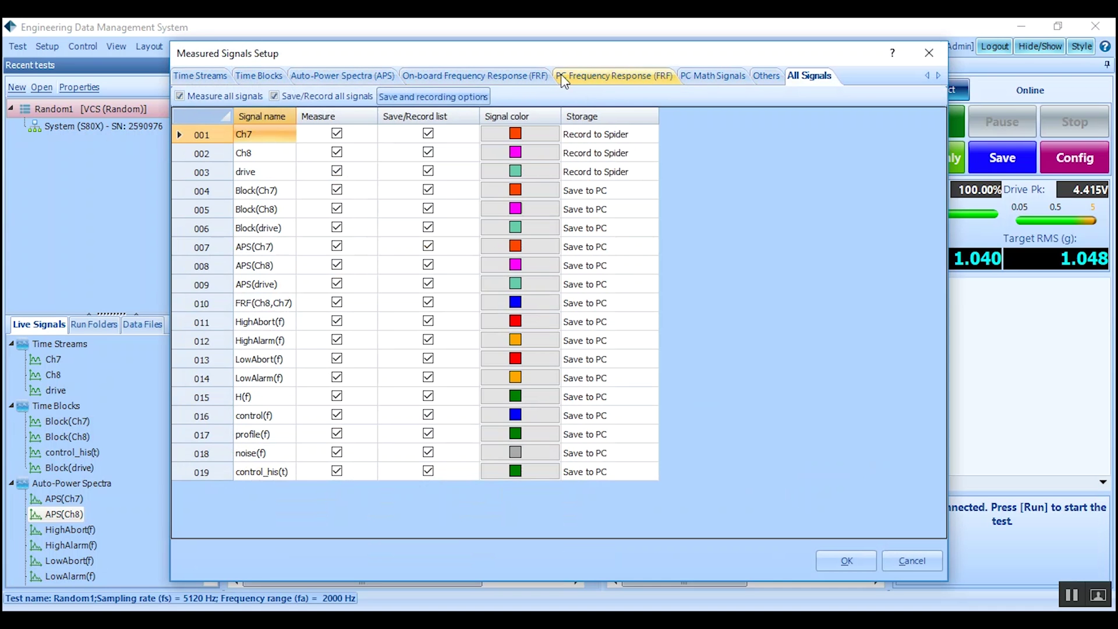
Step: Remove Ch7 from the Time Streams record list, then view the APS and On-board FRF signals
{"action": "left_click", "coordinate": [206, 83]}
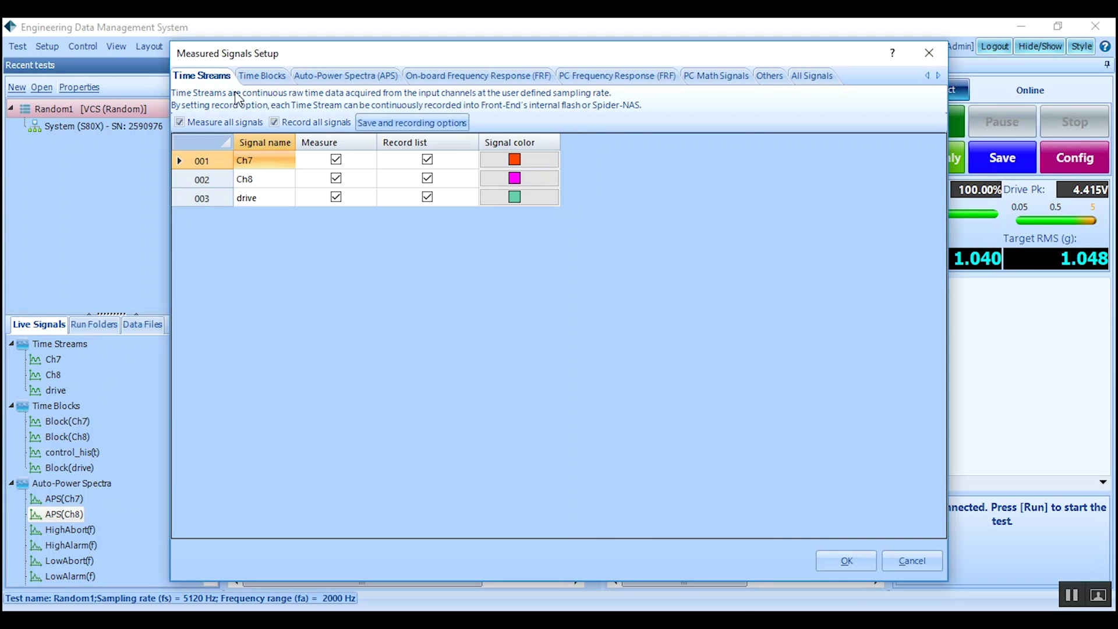
{"action": "left_click", "coordinate": [336, 160]}
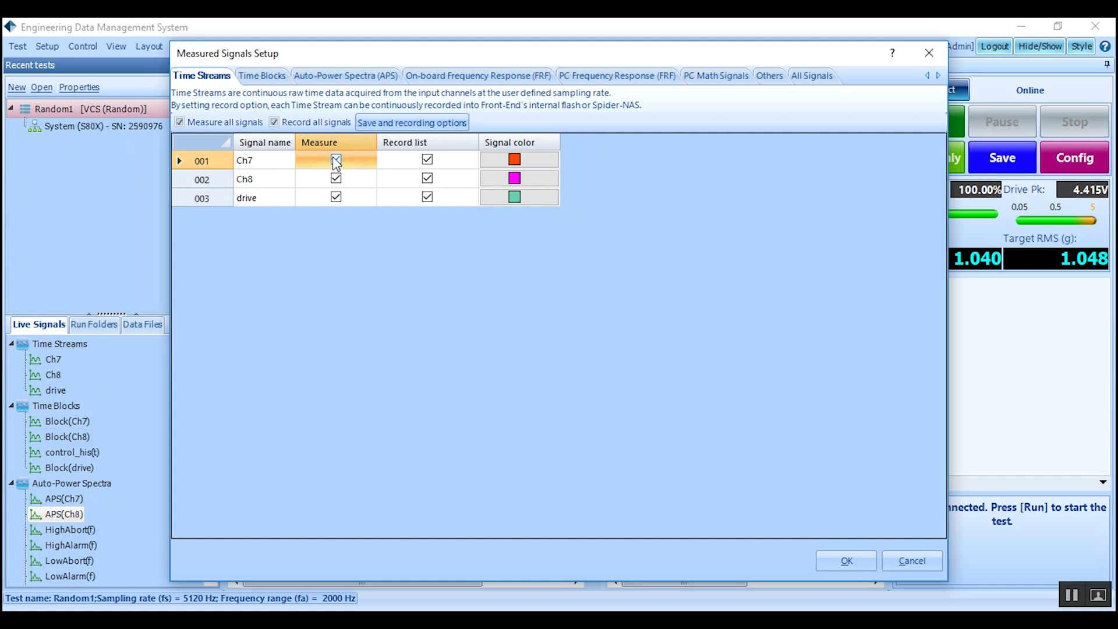
{"action": "left_click", "coordinate": [336, 160]}
{"action": "left_click", "coordinate": [427, 160]}
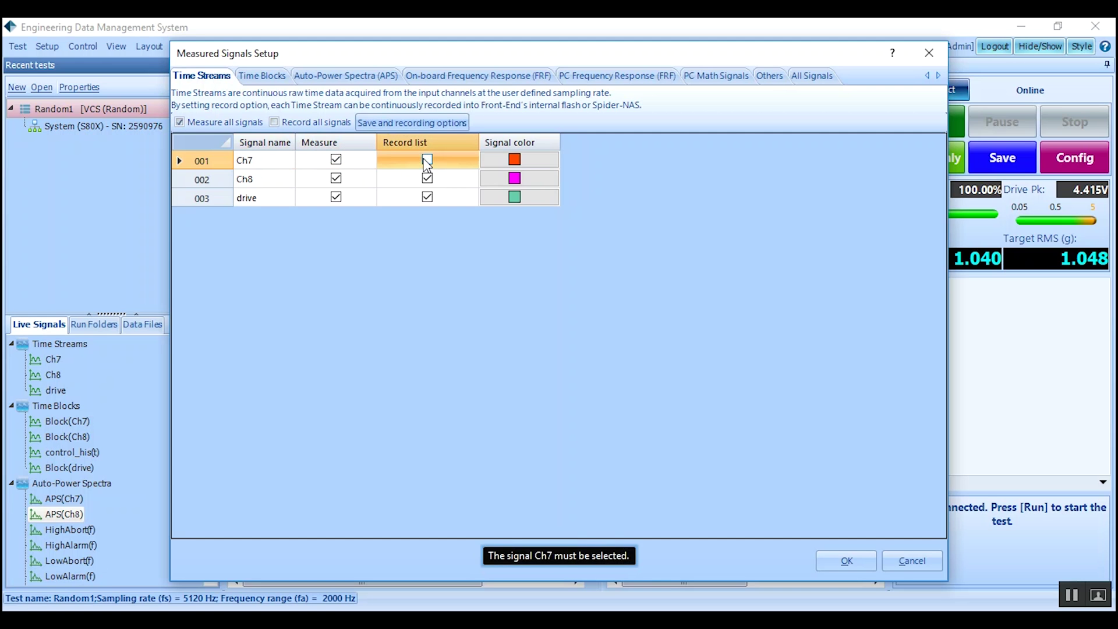
{"action": "left_click", "coordinate": [348, 82]}
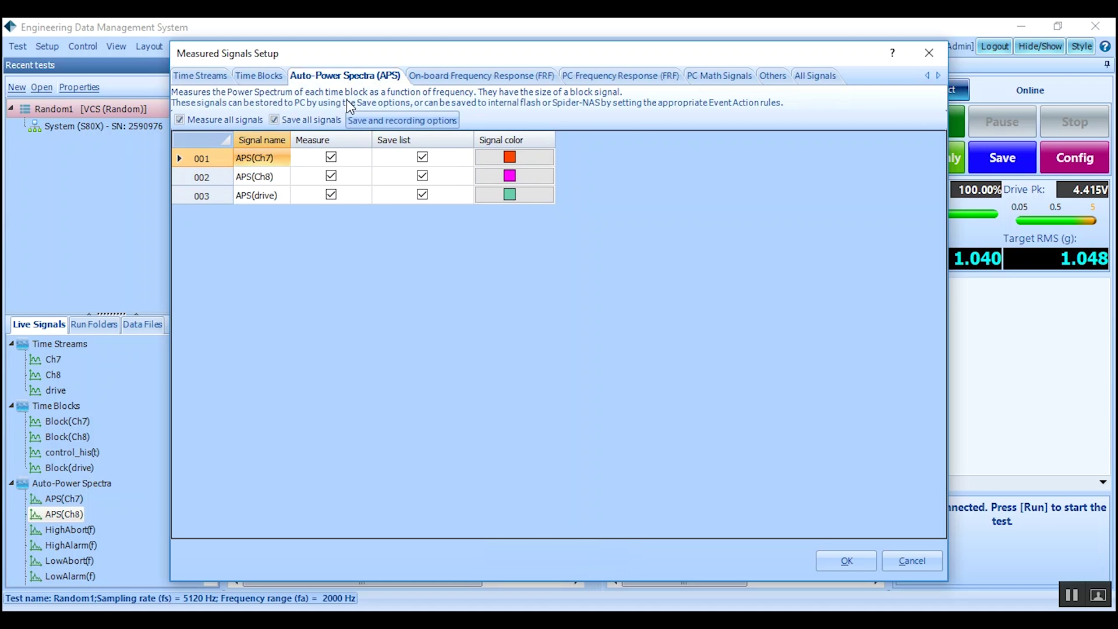
{"action": "left_click", "coordinate": [459, 74]}
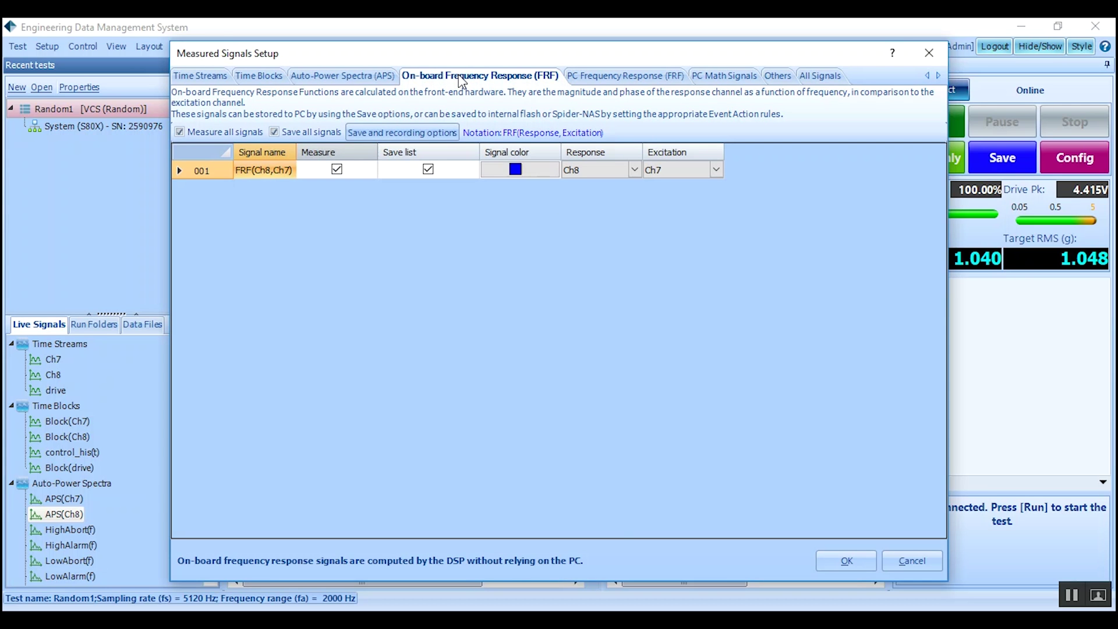
Step: Stop saving FRF(Ch8,Ch7) and check Ch7, Ch8 and drive storage in All Signals
{"action": "left_click", "coordinate": [428, 169]}
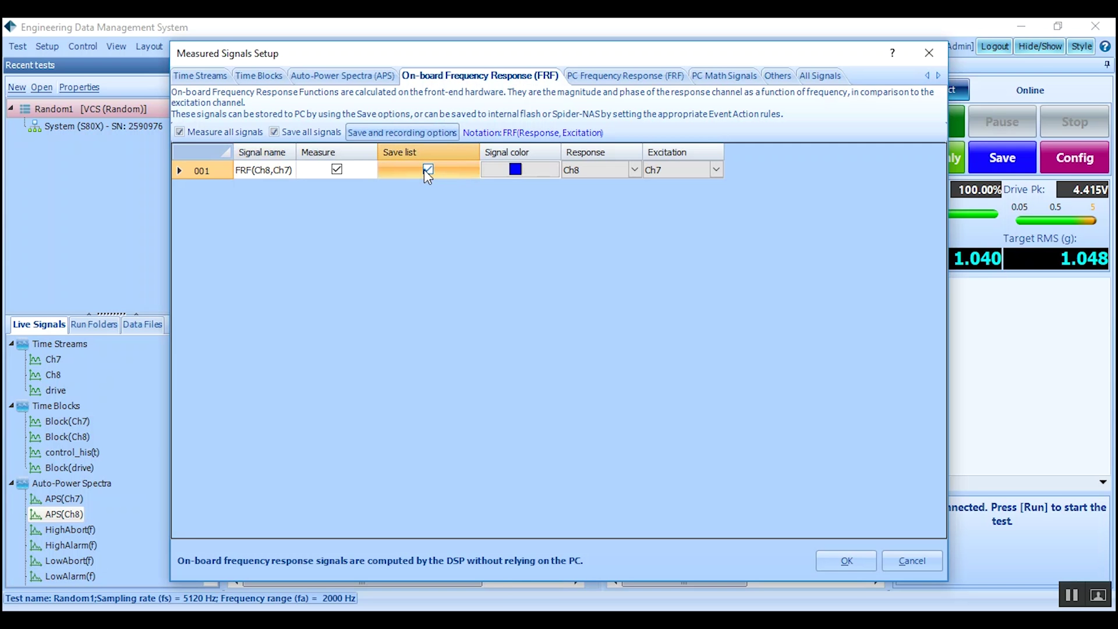
{"action": "left_click", "coordinate": [811, 76]}
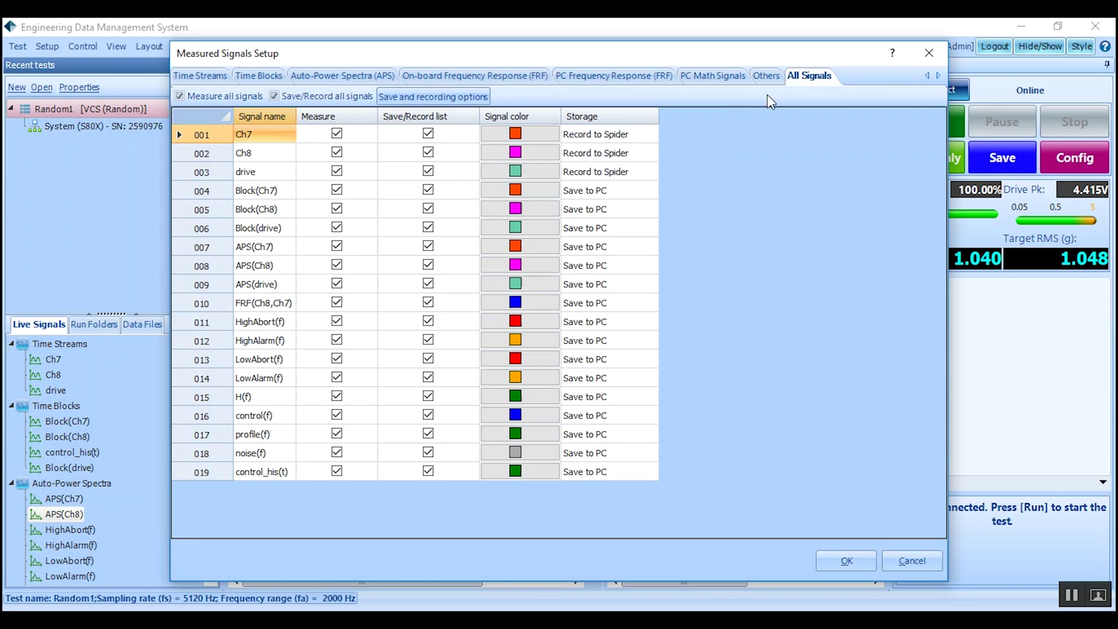
{"action": "left_click", "coordinate": [608, 138]}
{"action": "left_click", "coordinate": [616, 153]}
{"action": "left_click", "coordinate": [622, 174]}
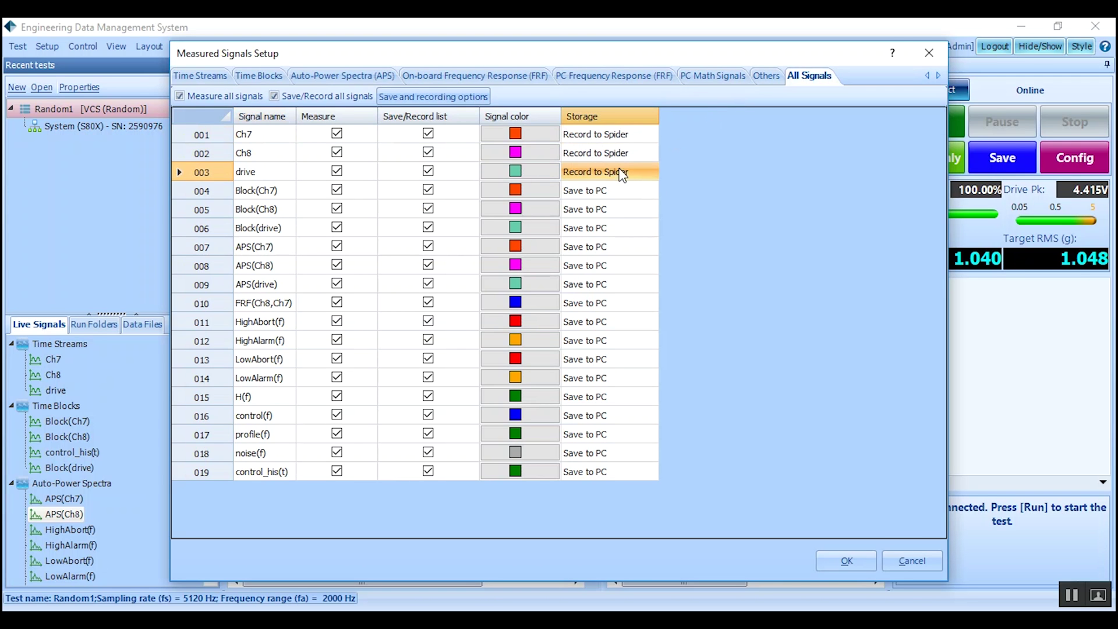
{"action": "left_click", "coordinate": [627, 153]}
{"action": "left_click", "coordinate": [634, 136]}
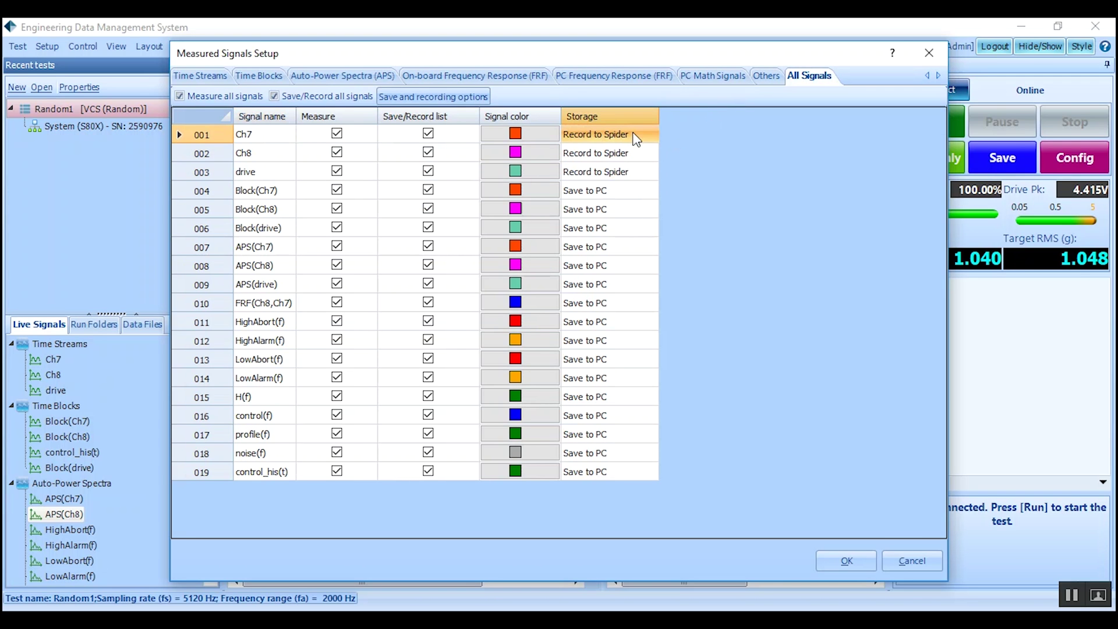
Step: Check where Block(Ch7) and Block(drive) are stored, then apply the measured signal settings
{"action": "left_click", "coordinate": [622, 197]}
{"action": "left_click", "coordinate": [623, 228]}
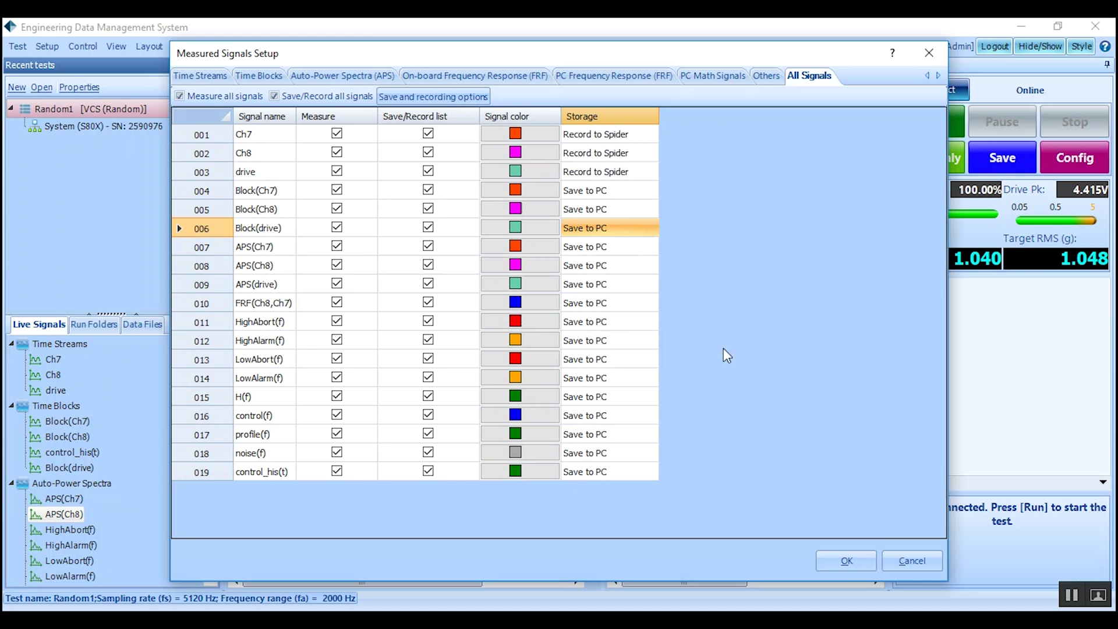
{"action": "left_click", "coordinate": [857, 562]}
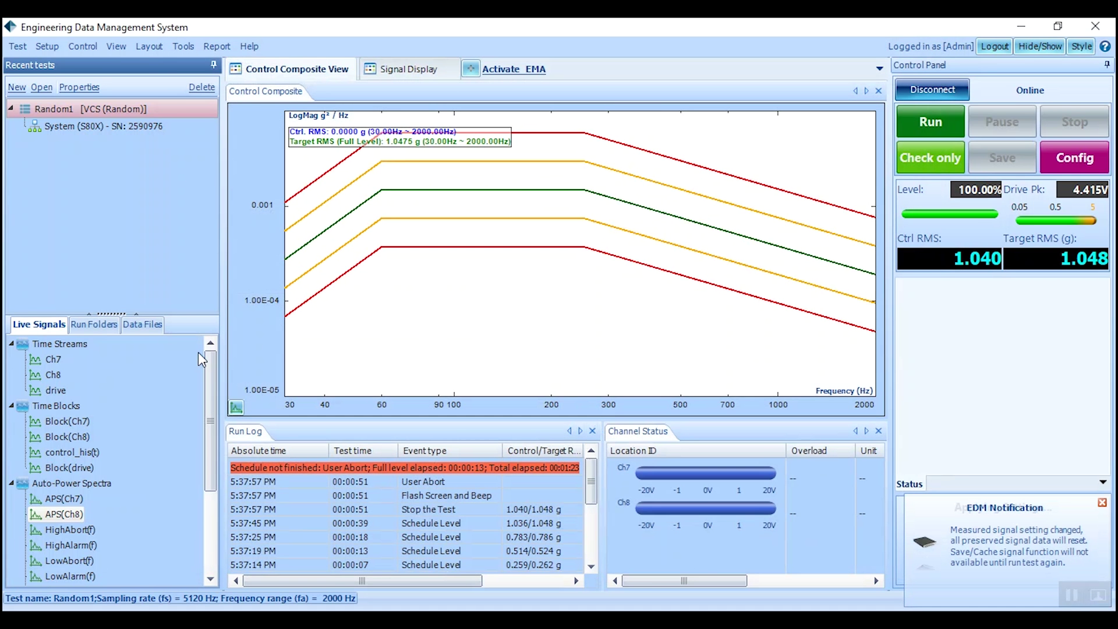
{"action": "left_click", "coordinate": [63, 343]}
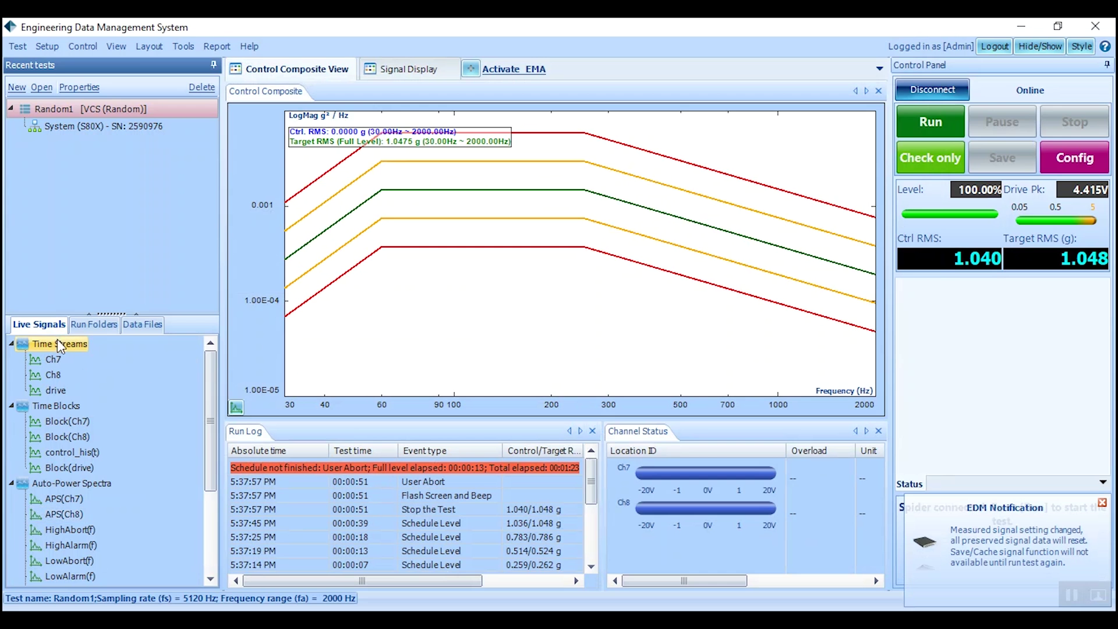
{"action": "left_click", "coordinate": [52, 406]}
{"action": "left_click", "coordinate": [62, 484]}
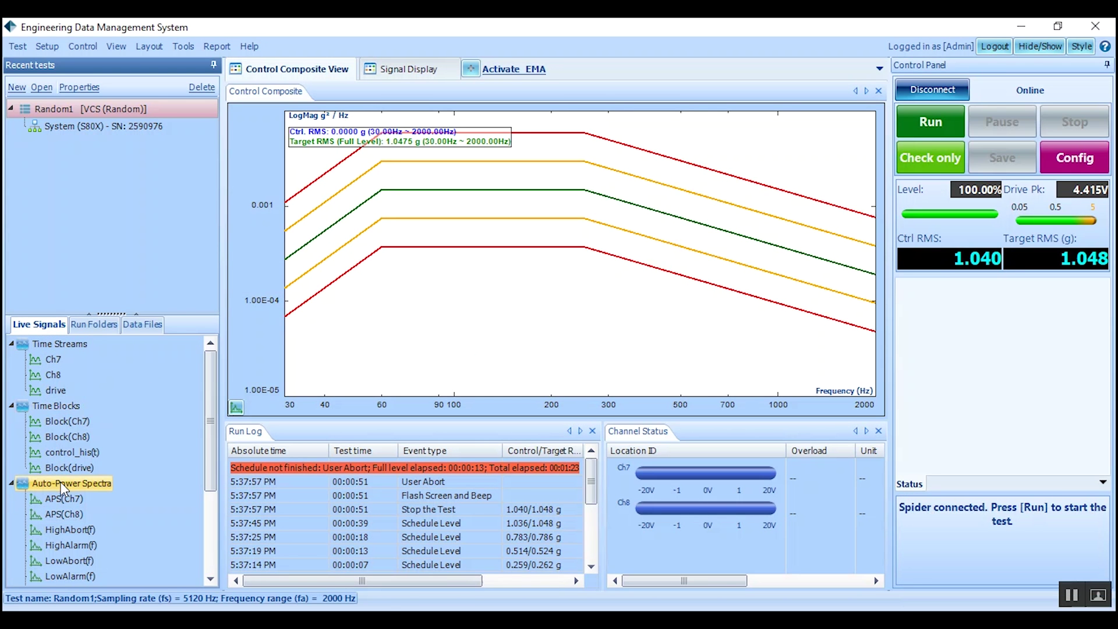
{"action": "scroll", "coordinate": [140, 407], "scroll_direction": "down", "scroll_amount": 2}
{"action": "scroll", "coordinate": [150, 375], "scroll_direction": "up", "scroll_amount": 2}
Step: Open Random1's shaker parameters and review the shaker force limits, leaving them unchanged
{"action": "left_click", "coordinate": [50, 45]}
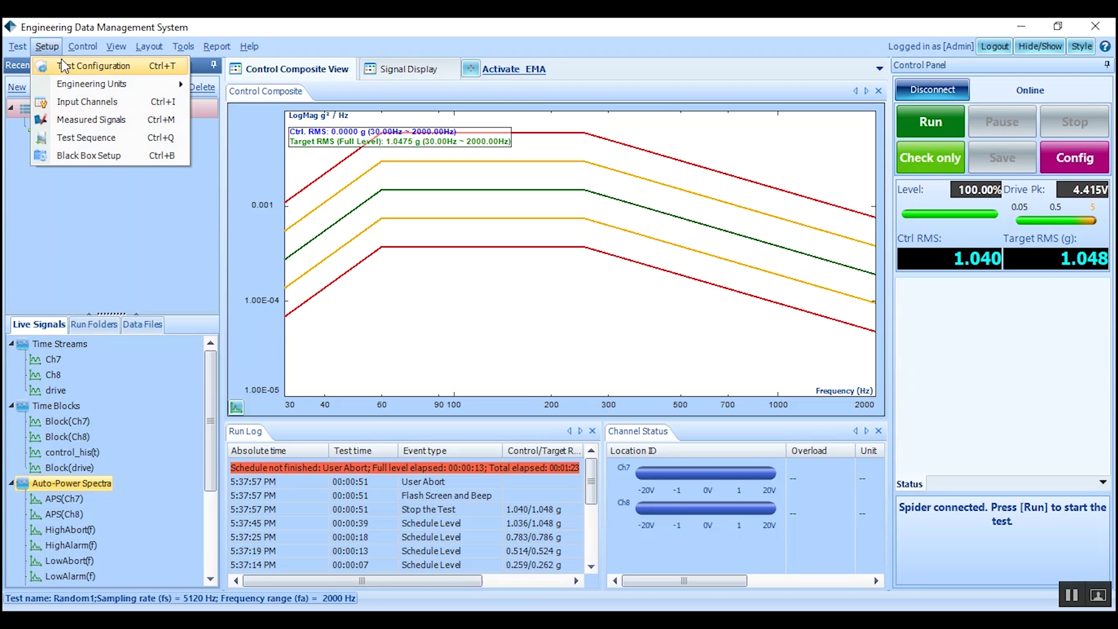
{"action": "left_click", "coordinate": [68, 66]}
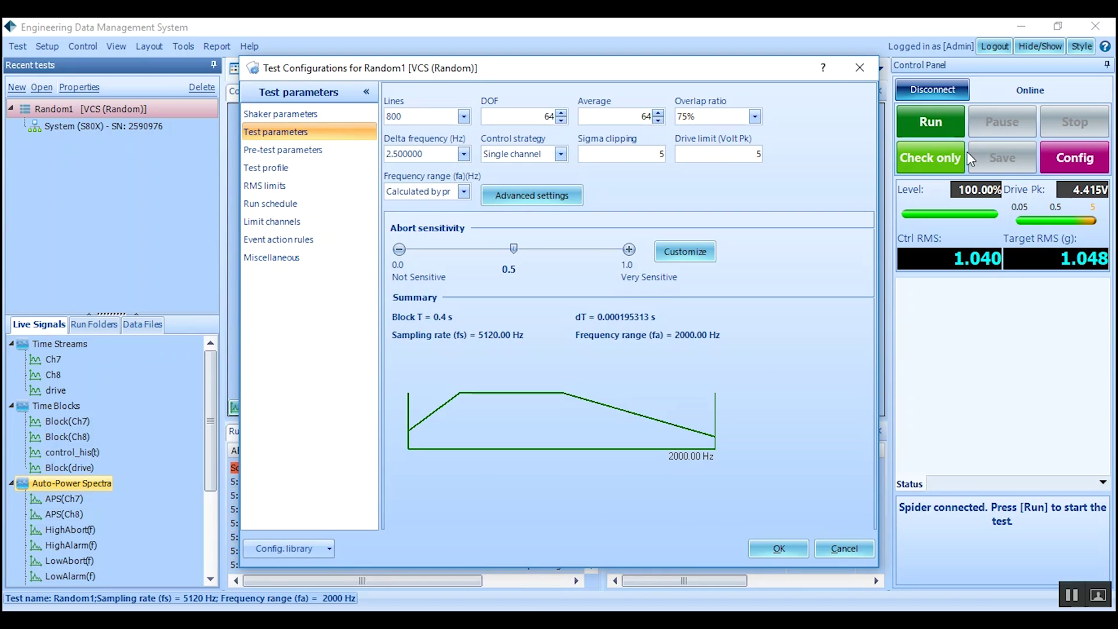
{"action": "left_click", "coordinate": [274, 114]}
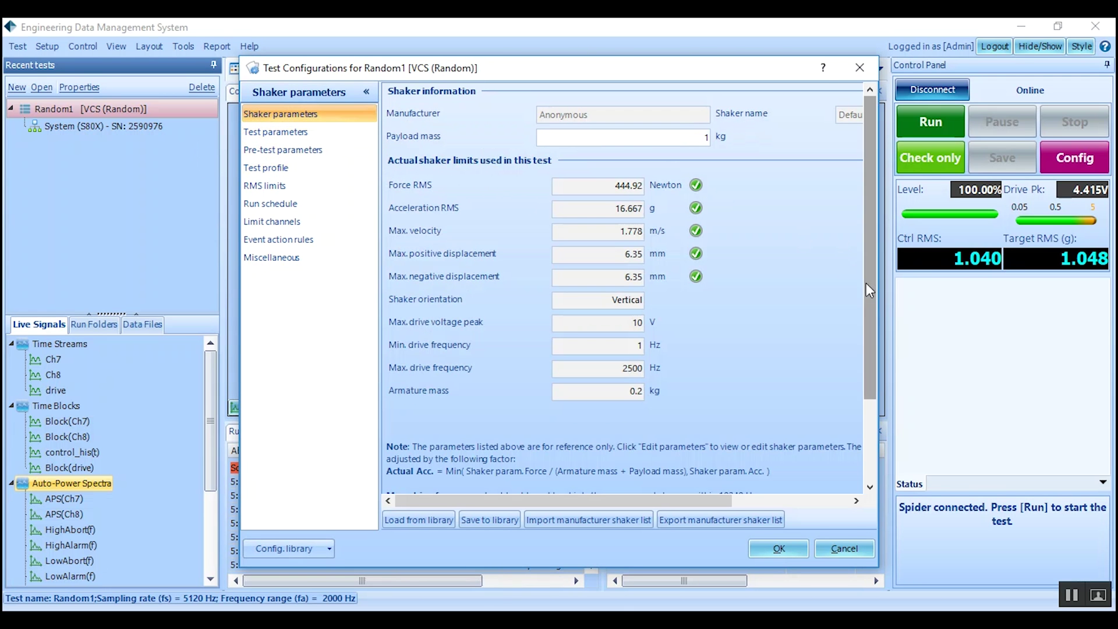
{"action": "left_click_drag", "start_coordinate": [865, 283], "coordinate": [866, 318]}
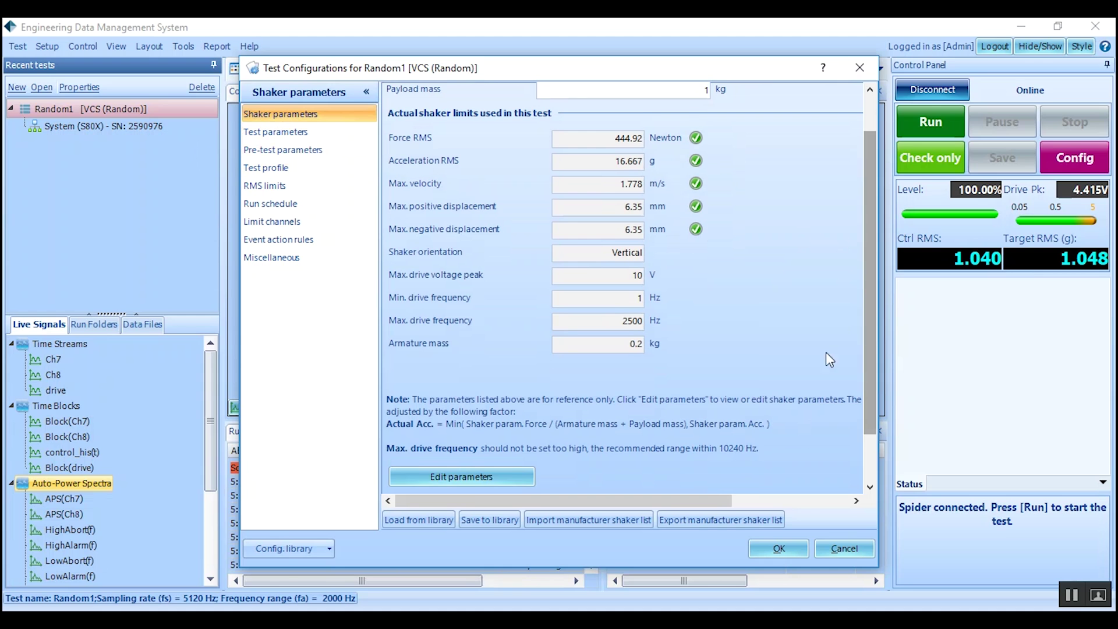
{"action": "left_click", "coordinate": [467, 480]}
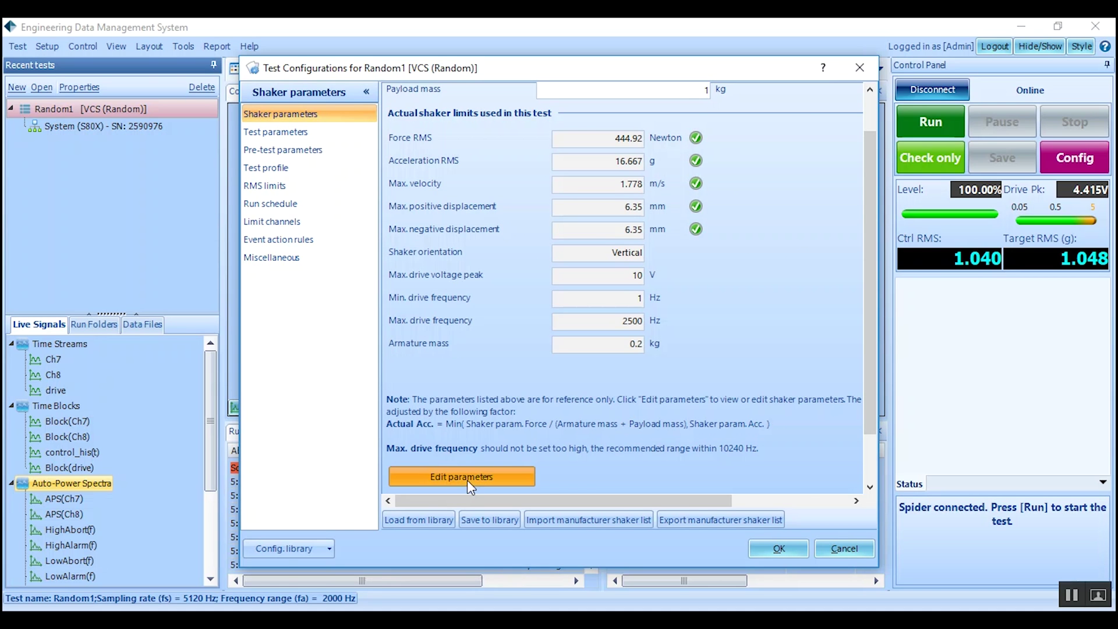
{"action": "key", "text": "Tab"}
{"action": "key", "text": "Tab"}
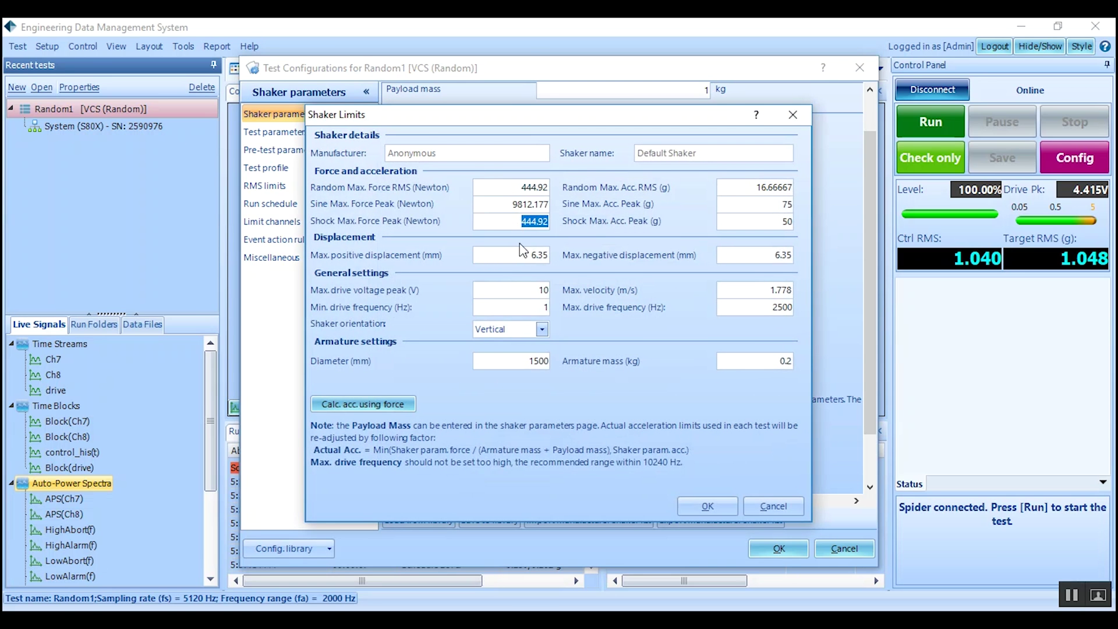
{"action": "key", "text": "Tab"}
{"action": "left_click", "coordinate": [694, 501]}
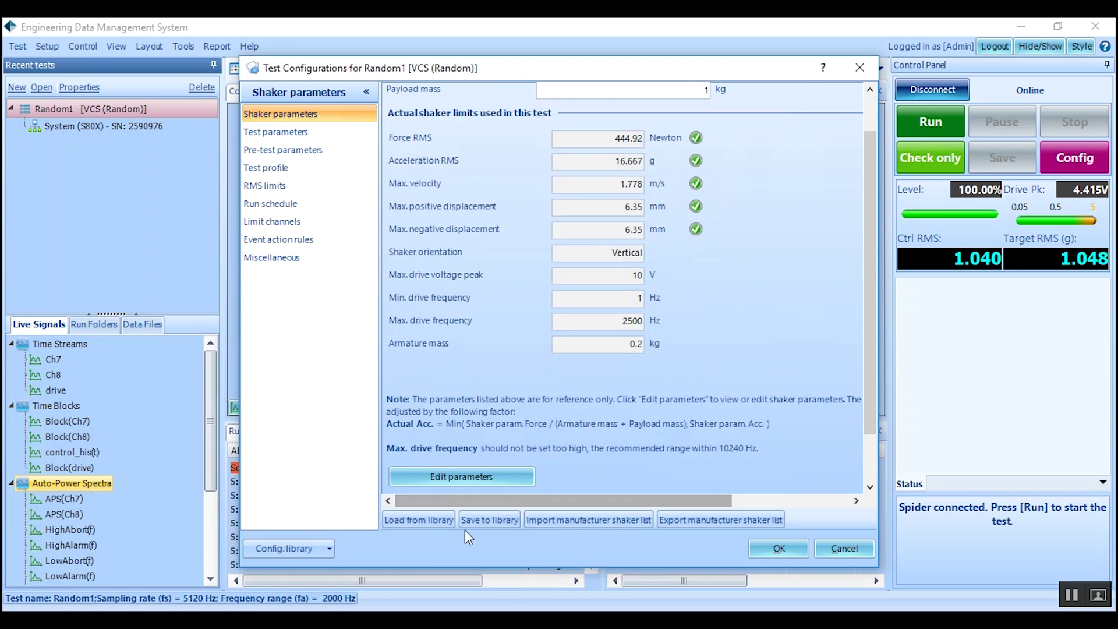
Step: Browse the APS shakers in the library without loading one, and set payload mass to 0.5 kg
{"action": "left_click", "coordinate": [417, 520]}
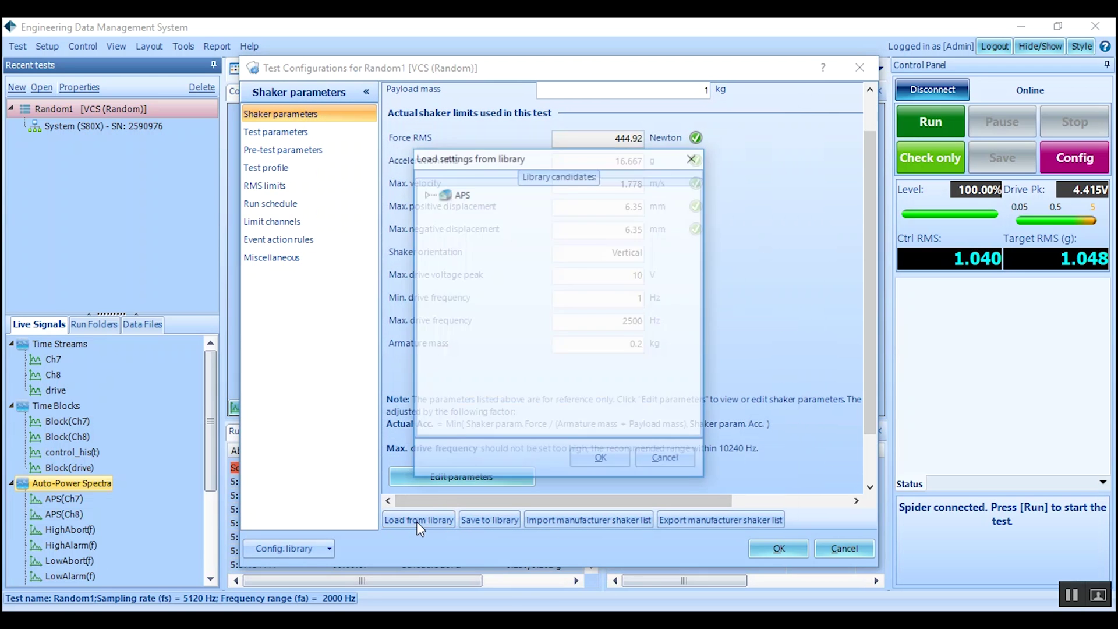
{"action": "left_click", "coordinate": [427, 194]}
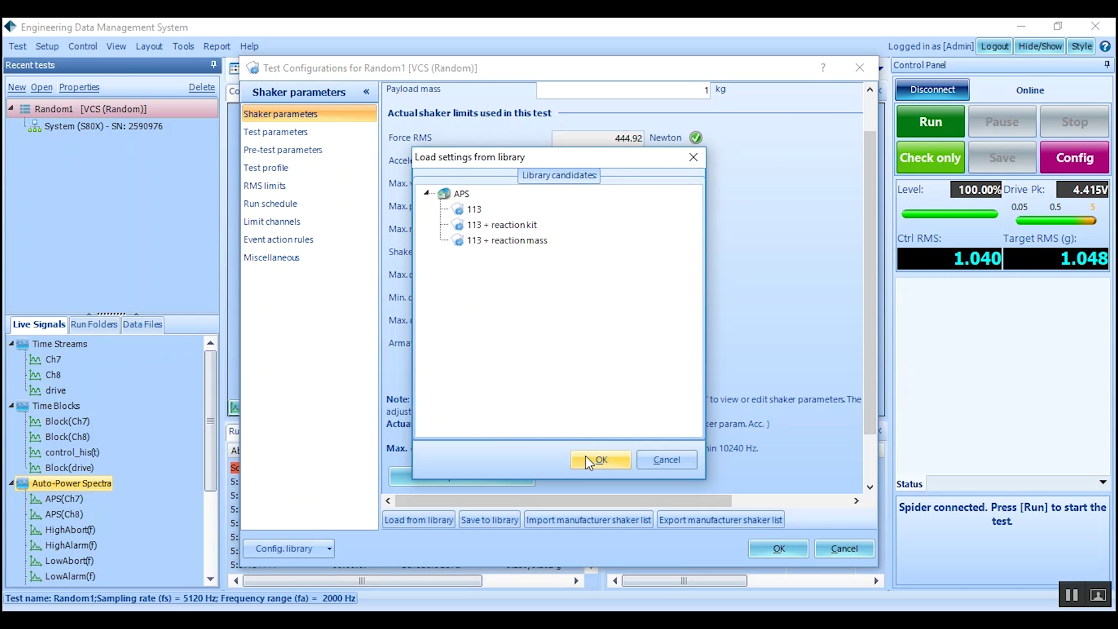
{"action": "left_click", "coordinate": [669, 459]}
{"action": "left_click_drag", "start_coordinate": [865, 400], "coordinate": [868, 354]}
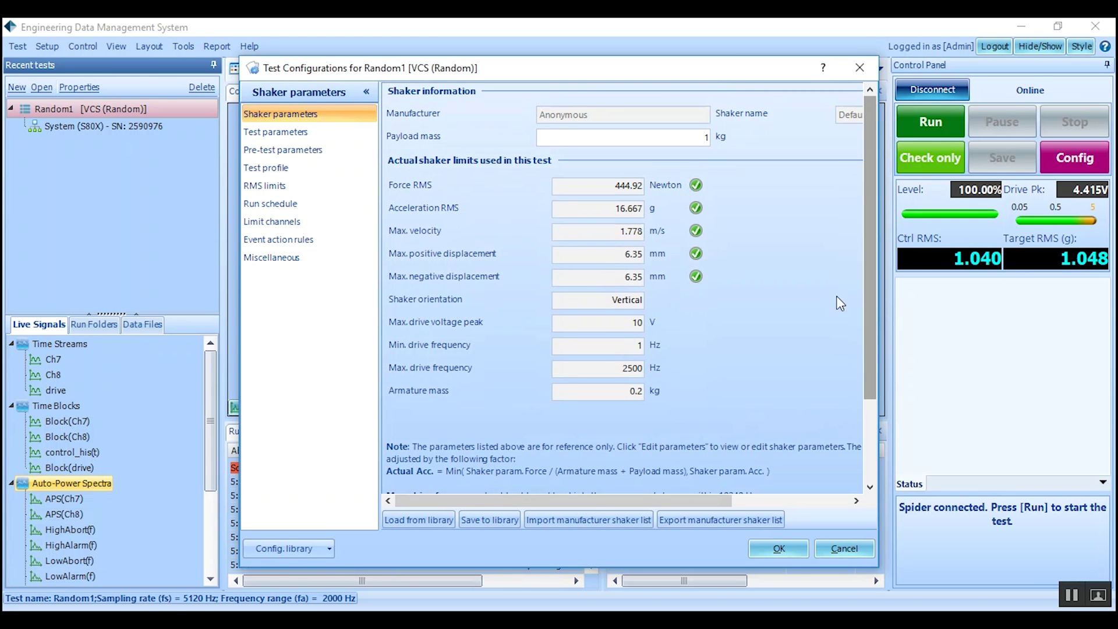
{"action": "double_click", "coordinate": [707, 137]}
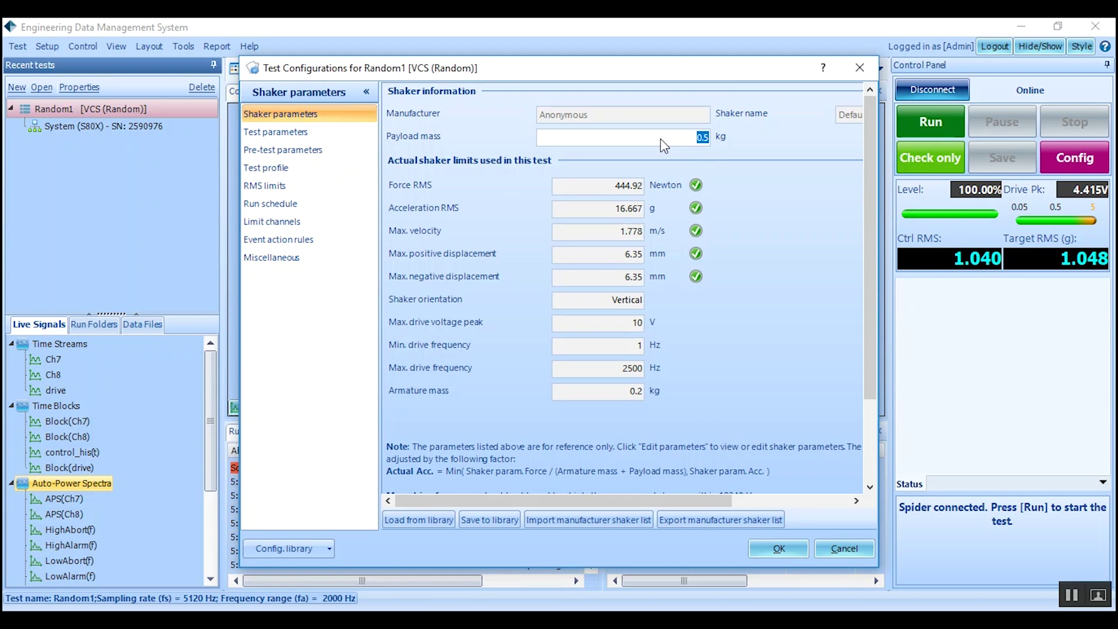
{"action": "left_click", "coordinate": [287, 133]}
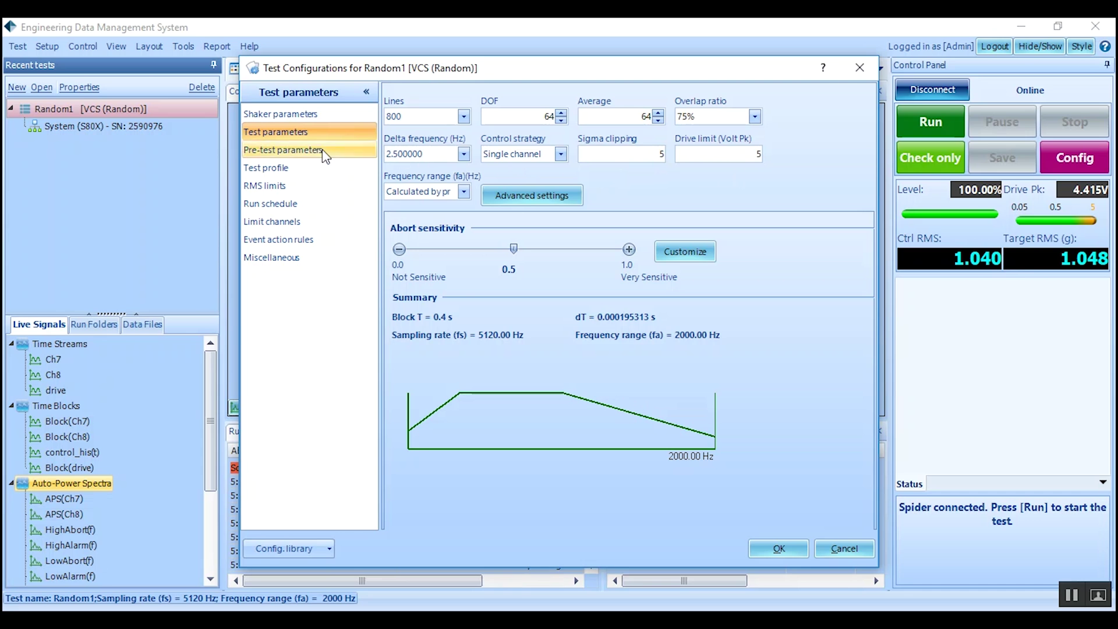
Step: Show the Pre-test parameters: 0.005 V initial drive, 10% response goal, 0.7 V maximum drive
{"action": "left_click", "coordinate": [282, 149]}
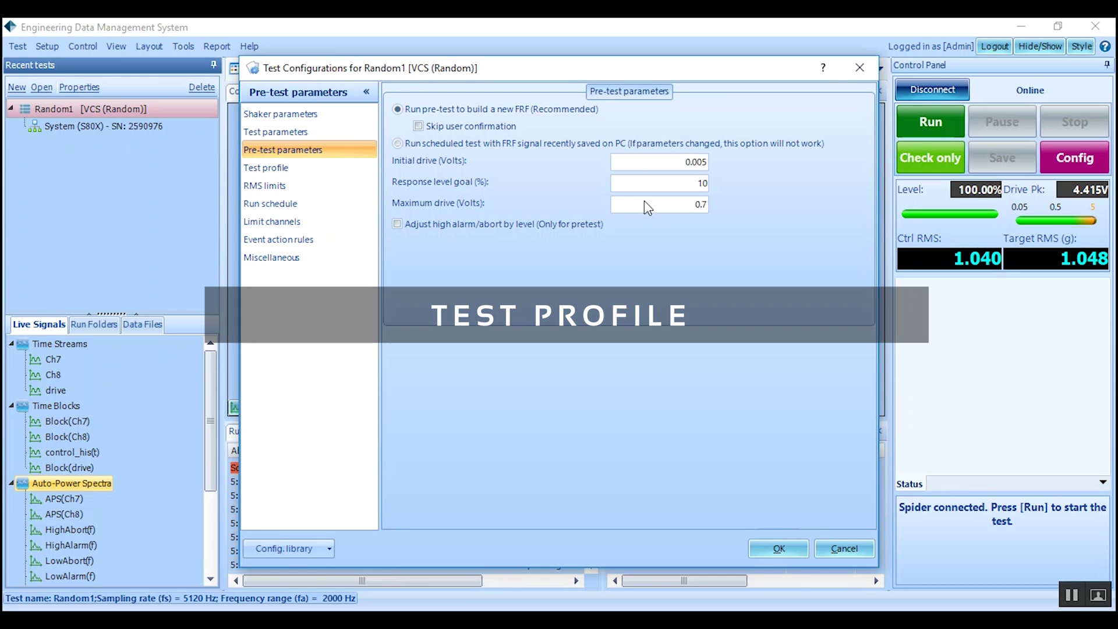
Step: Set profile breakpoint row 1 to 40 Hz and review the 60, 250 and 2000 Hz rows
{"action": "left_click", "coordinate": [324, 170]}
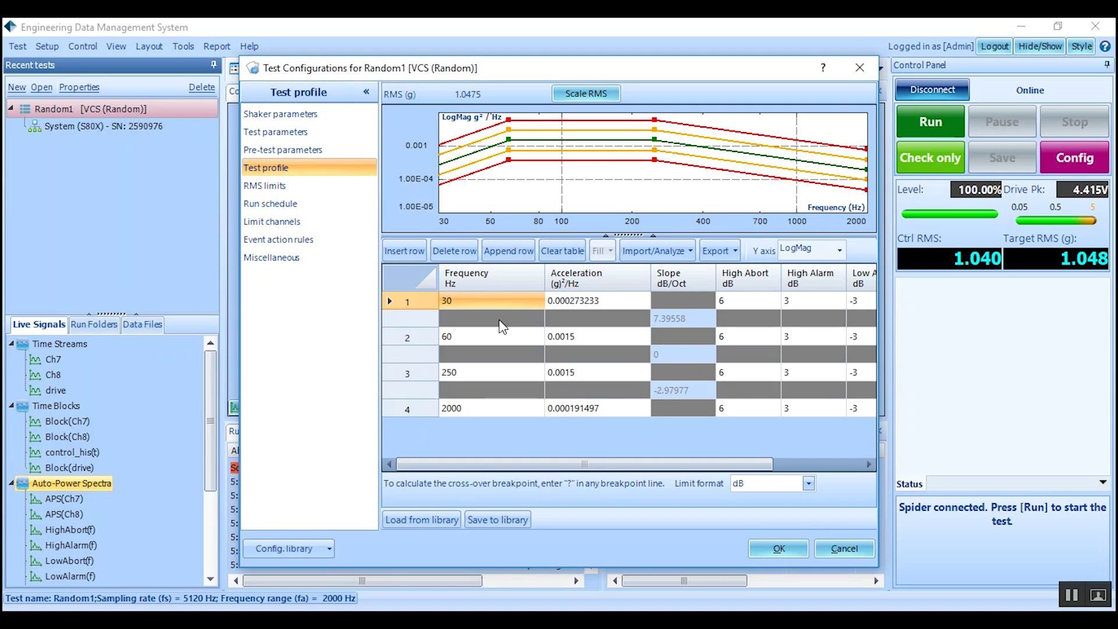
{"action": "left_click", "coordinate": [479, 299]}
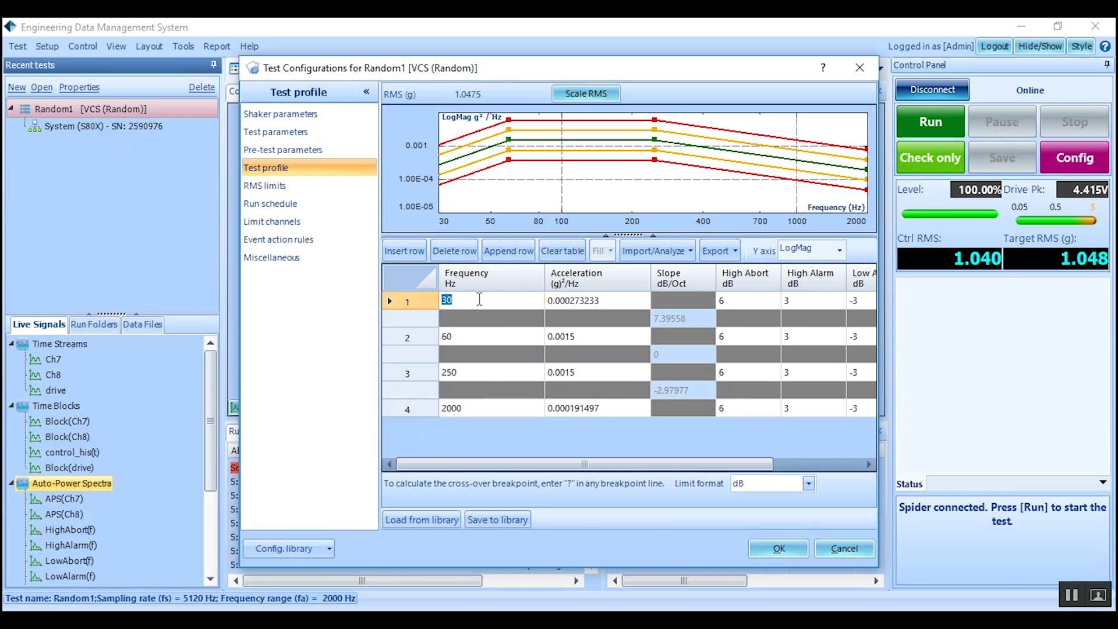
{"action": "type", "text": "4"}
{"action": "left_click", "coordinate": [569, 301]}
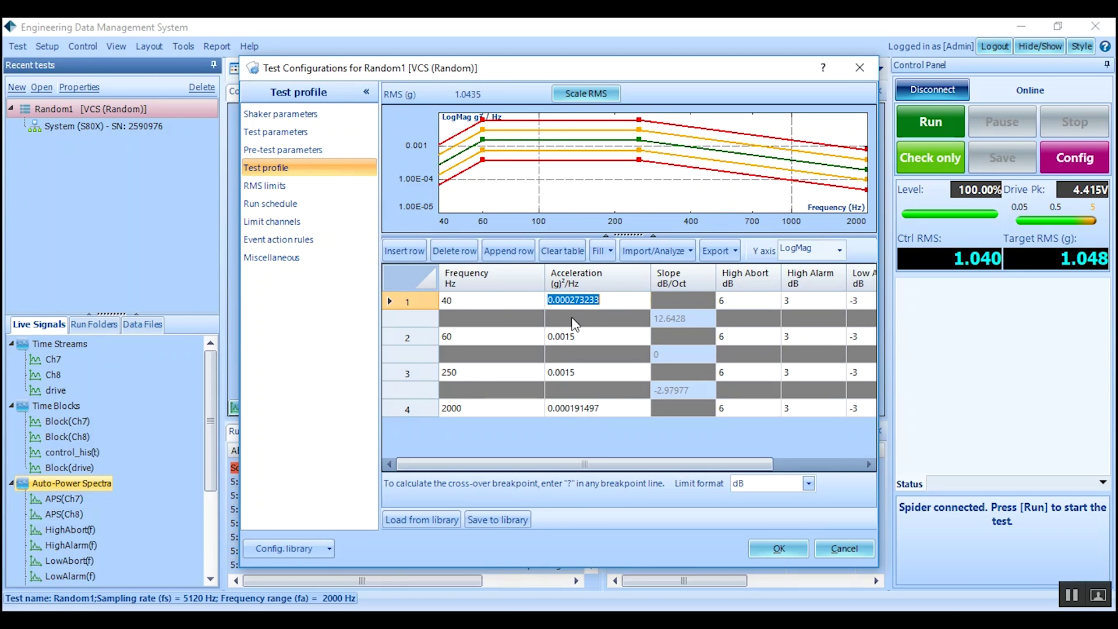
{"action": "left_click", "coordinate": [573, 337]}
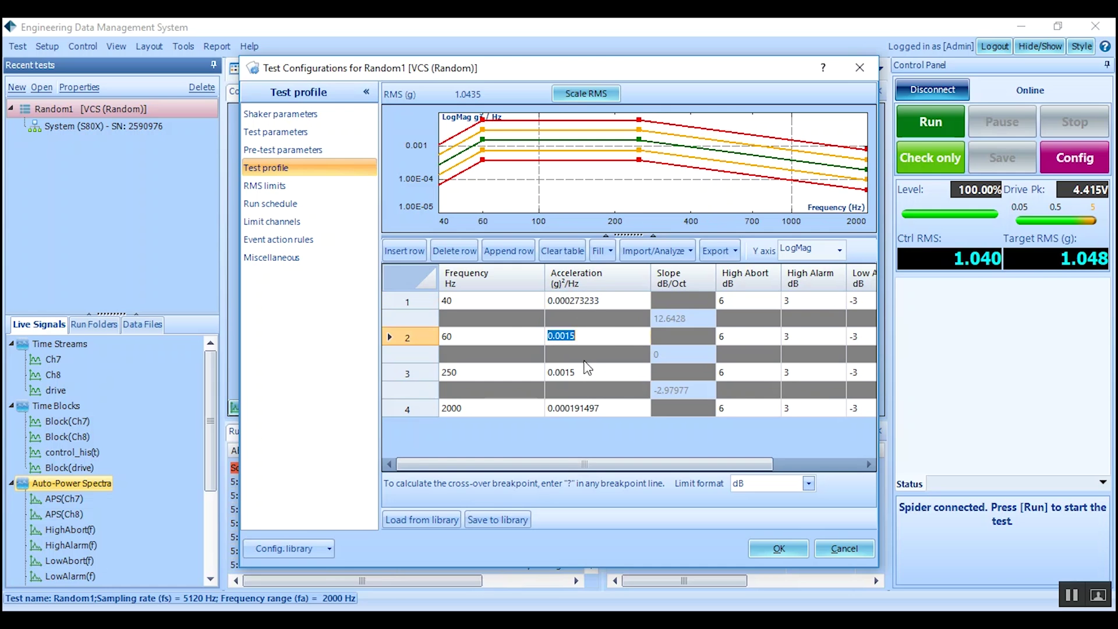
{"action": "left_click", "coordinate": [585, 372]}
{"action": "left_click", "coordinate": [580, 408]}
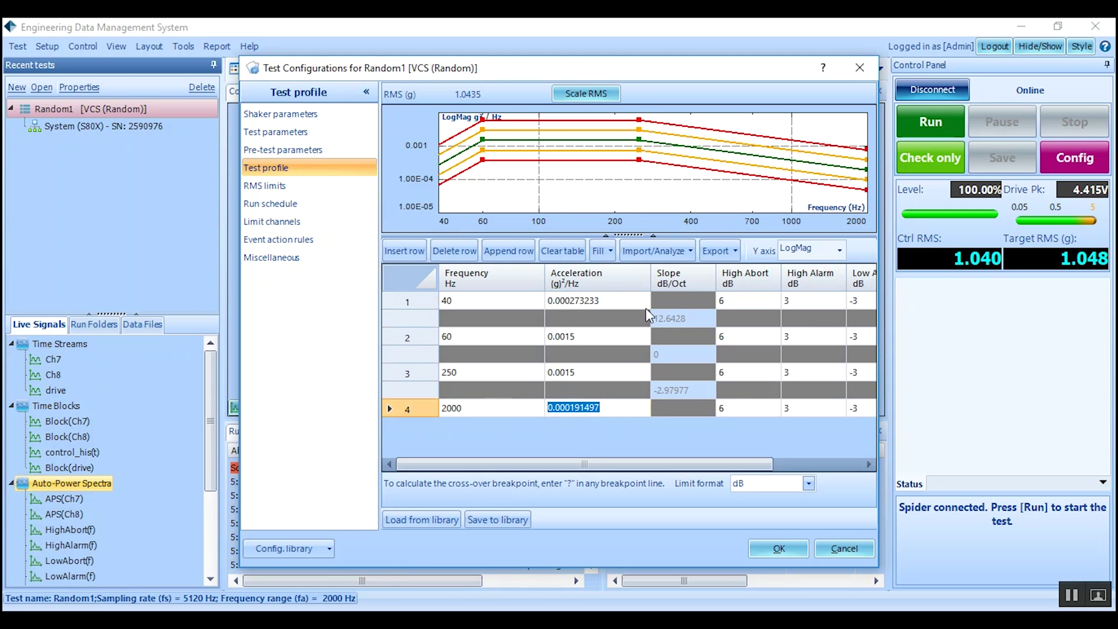
Step: Look over the profile import/analysis options and RMS limits, then go to Run schedule
{"action": "left_click", "coordinate": [692, 251]}
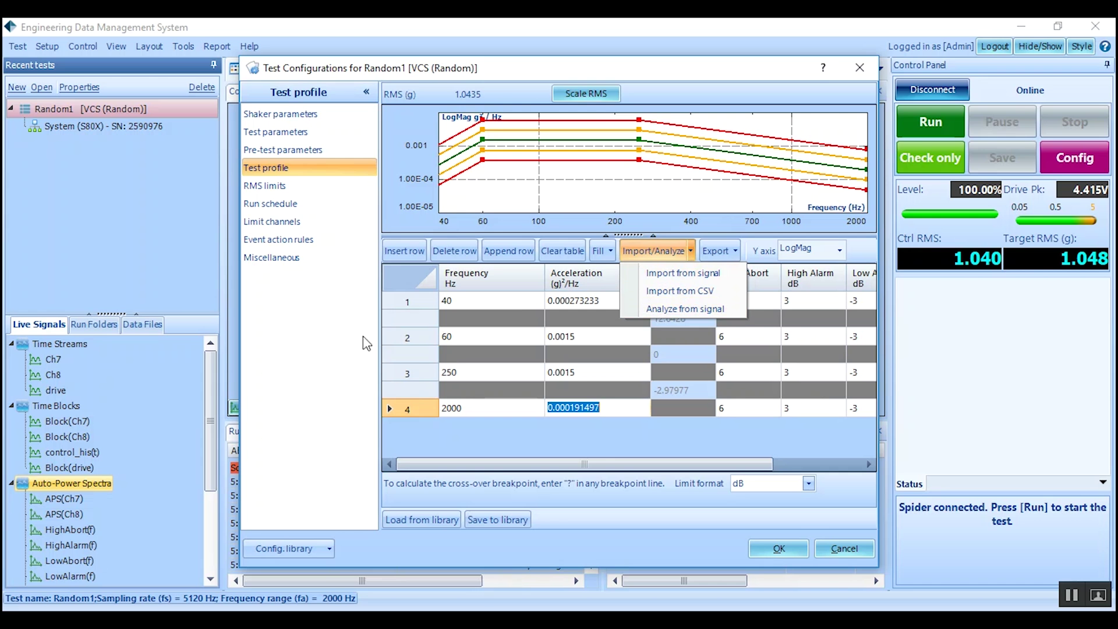
{"action": "left_click", "coordinate": [307, 189]}
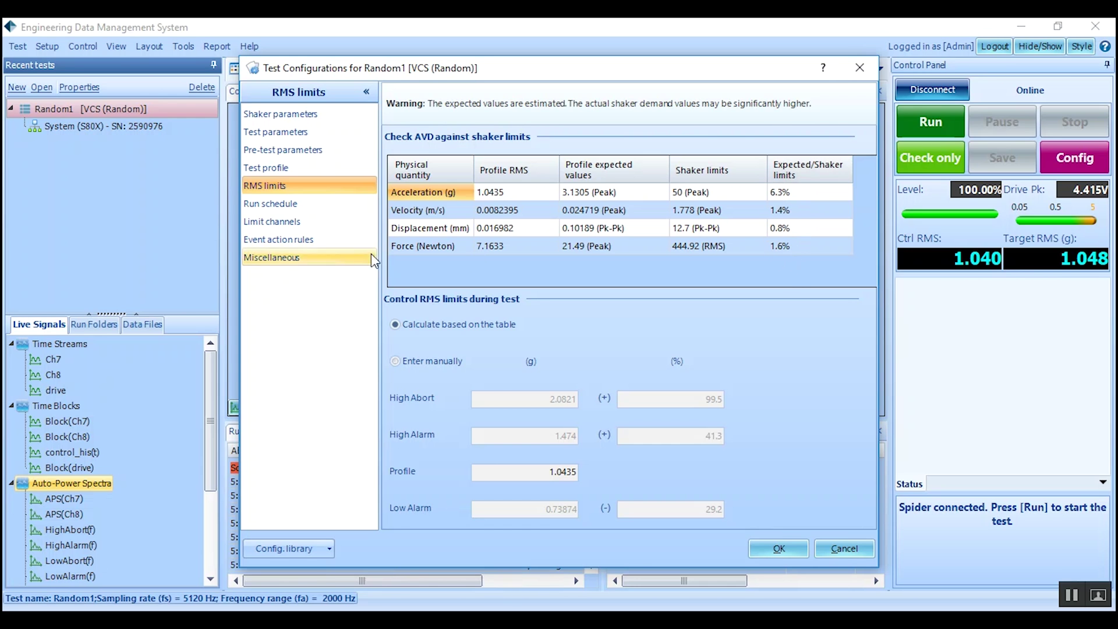
{"action": "left_click", "coordinate": [317, 209]}
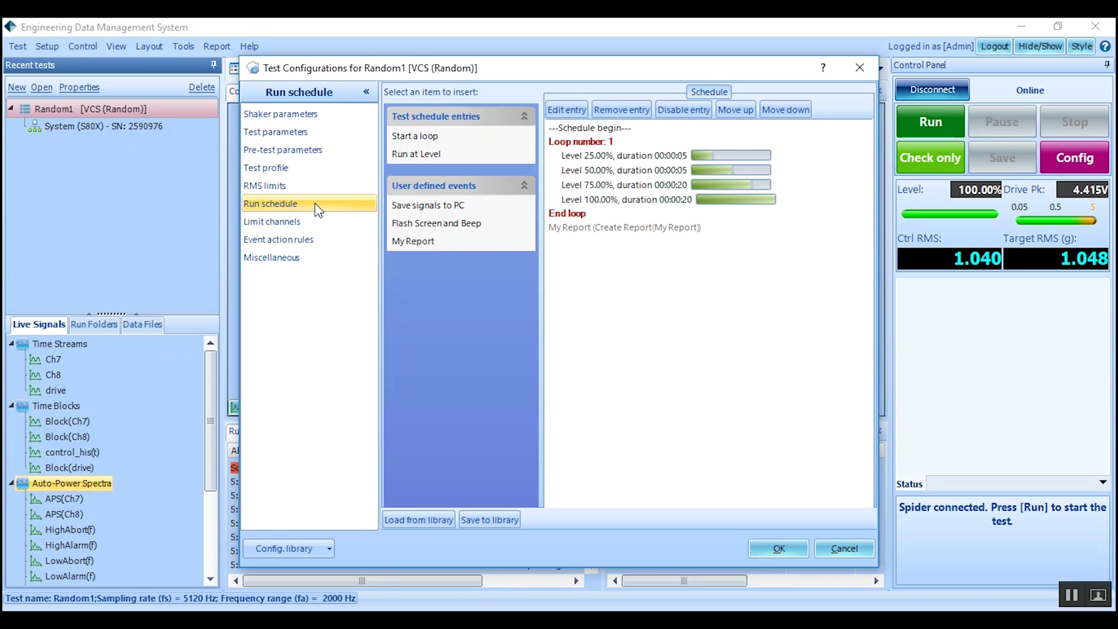
Step: Change the 75% schedule step to an 85% target level lasting 10 seconds
{"action": "left_click", "coordinate": [588, 129]}
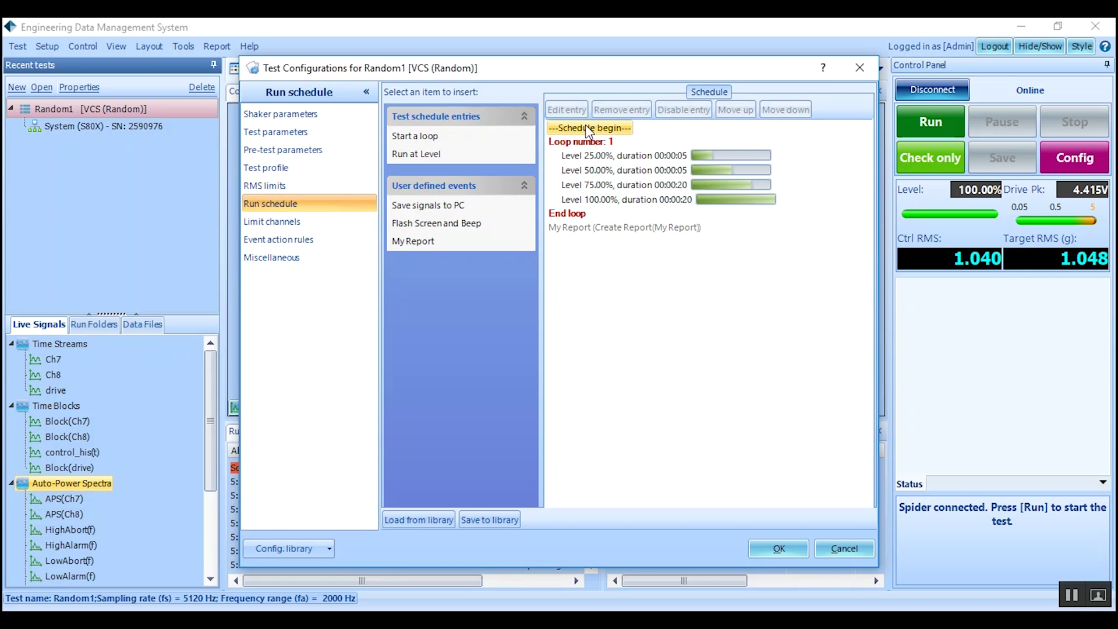
{"action": "double_click", "coordinate": [621, 186]}
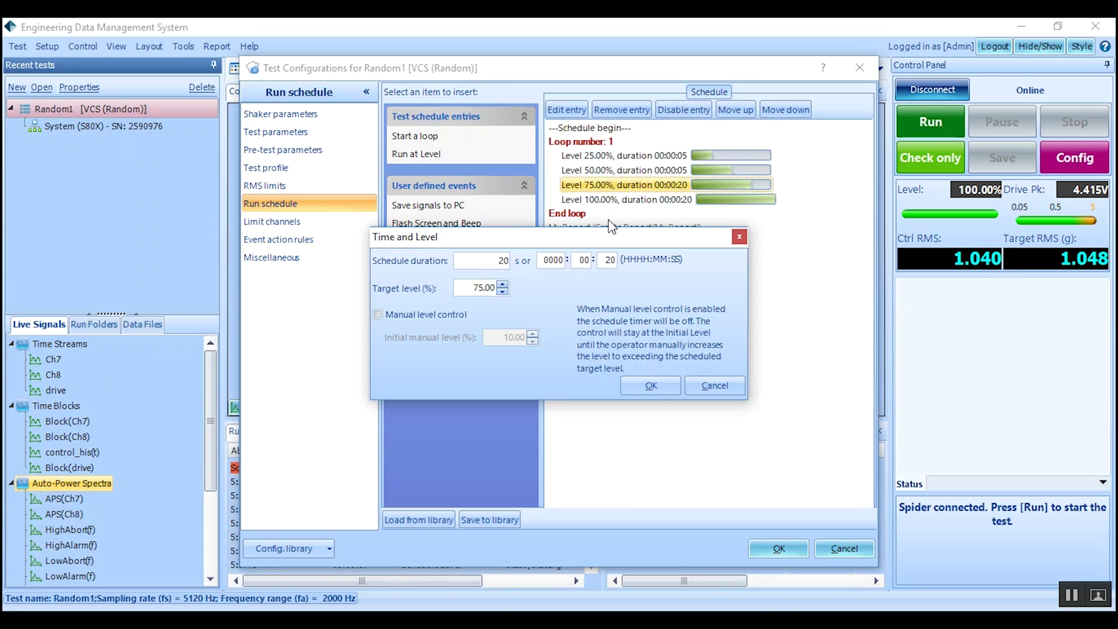
{"action": "type", "text": "10"}
{"action": "left_click", "coordinate": [503, 283]}
{"action": "left_click", "coordinate": [651, 384]}
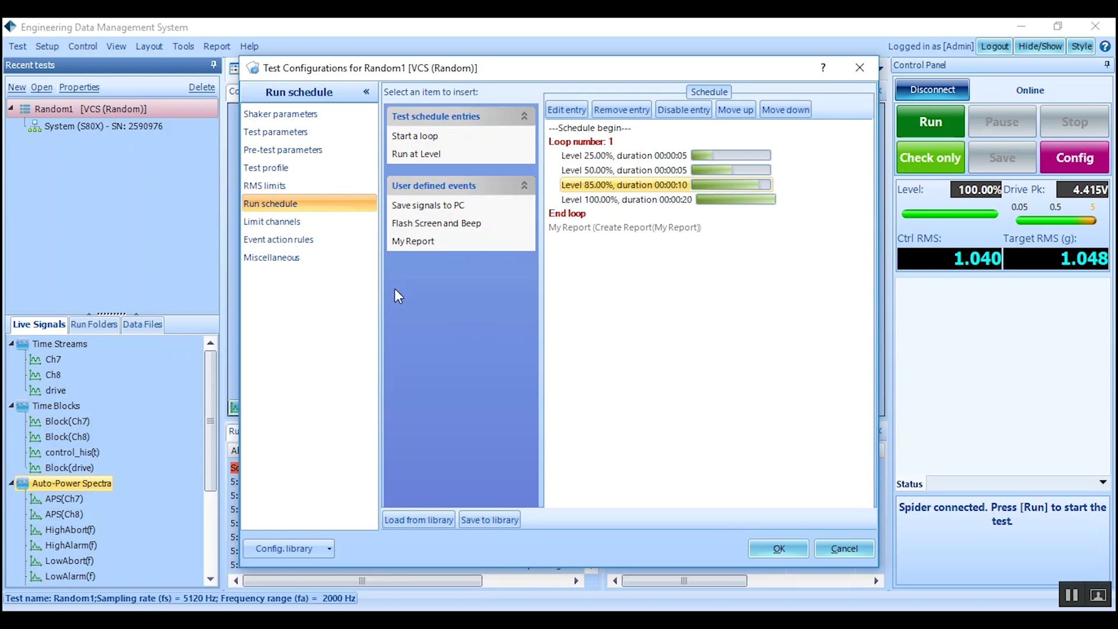
{"action": "left_click", "coordinate": [293, 258]}
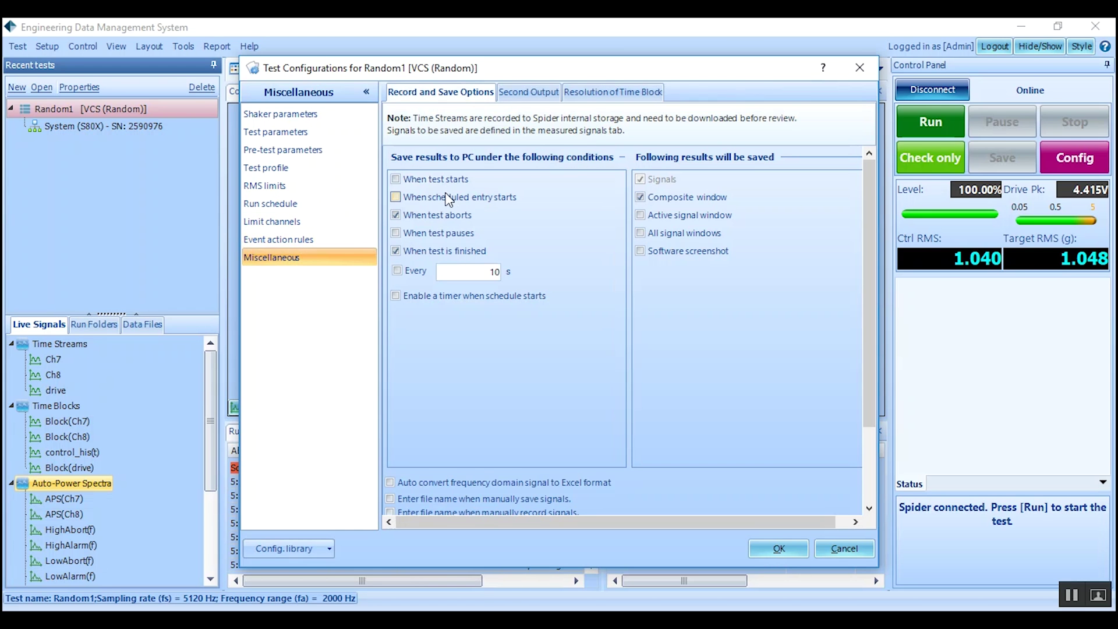
Step: Choose the 10 s periodic save interval and apply the Random1 test configuration
{"action": "left_click", "coordinate": [448, 274]}
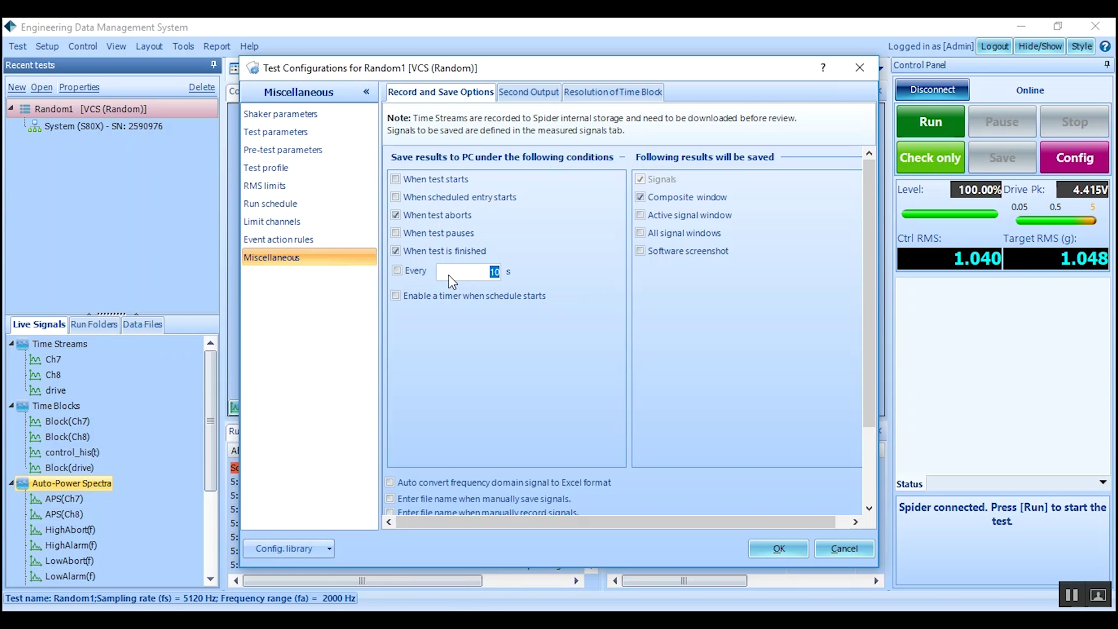
{"action": "left_click", "coordinate": [792, 544]}
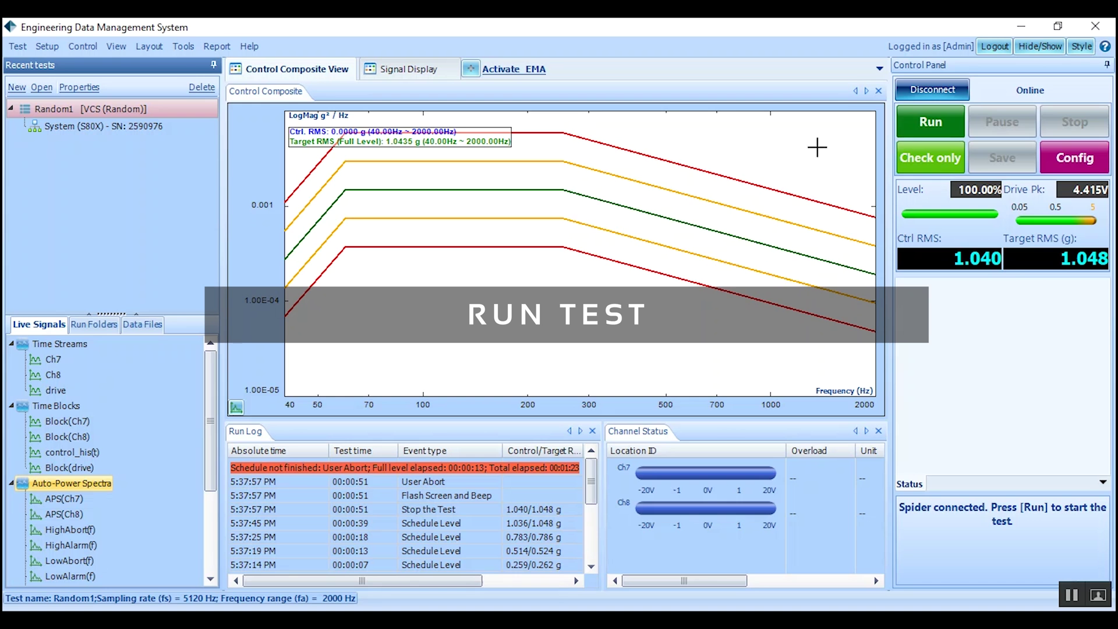
Step: Start the Random1 test and accept the Spider Check List to begin the pre-test
{"action": "left_click", "coordinate": [912, 125]}
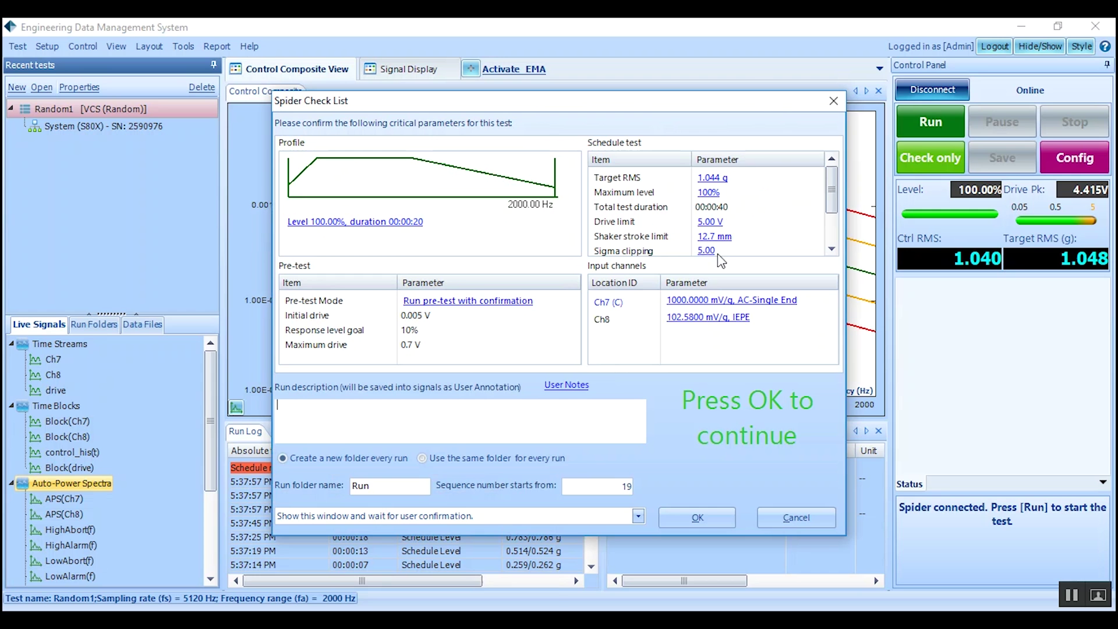
{"action": "left_click_drag", "start_coordinate": [832, 207], "coordinate": [835, 221]}
{"action": "scroll", "coordinate": [832, 204], "scroll_direction": "up", "scroll_amount": 2}
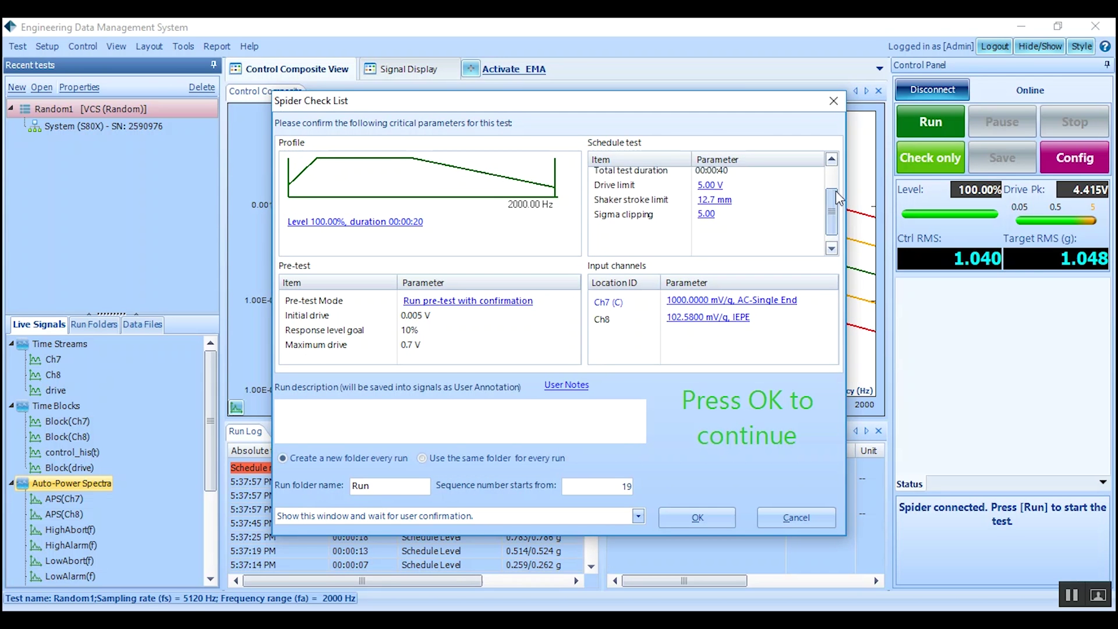
{"action": "left_click", "coordinate": [696, 511]}
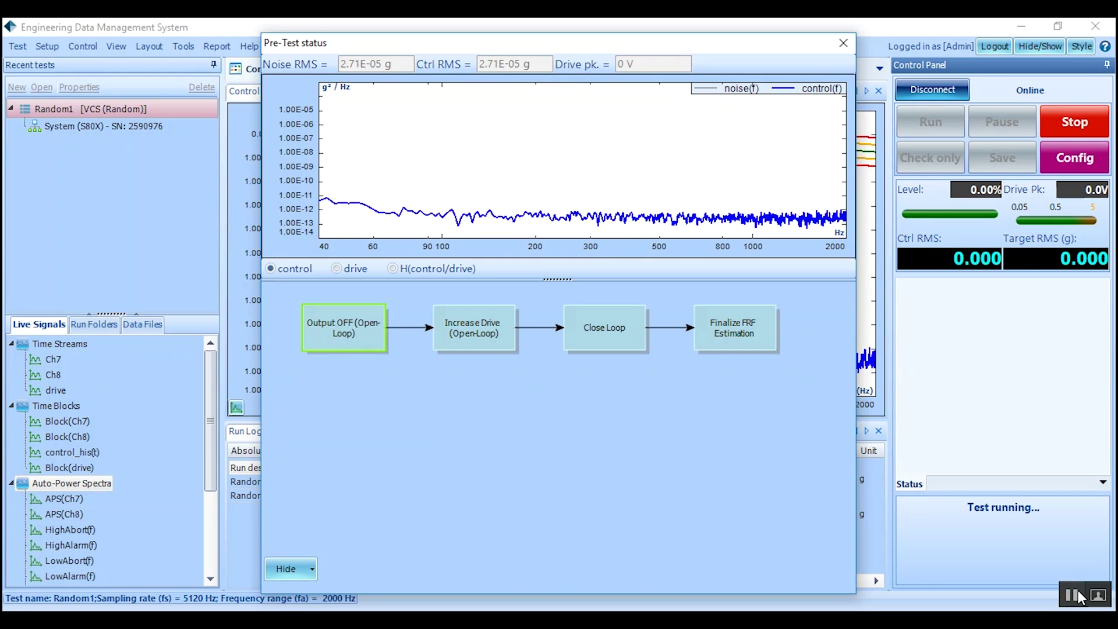
Step: Proceed to the full test and dock the live APS(Ch8) spectrum plot in the main window
{"action": "left_click", "coordinate": [714, 552]}
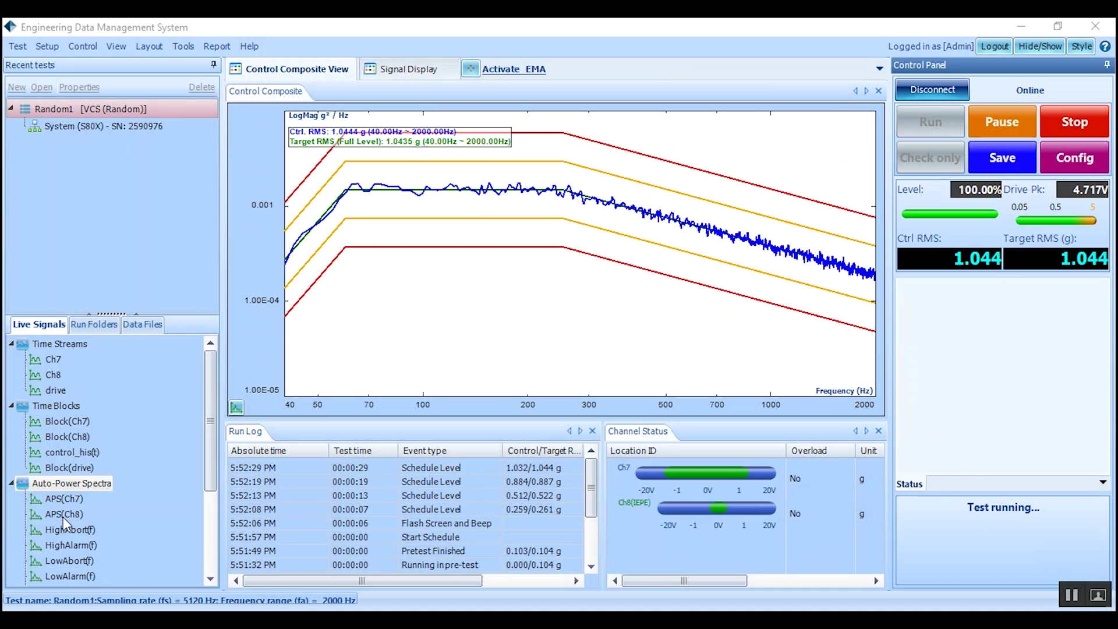
{"action": "double_click", "coordinate": [64, 515]}
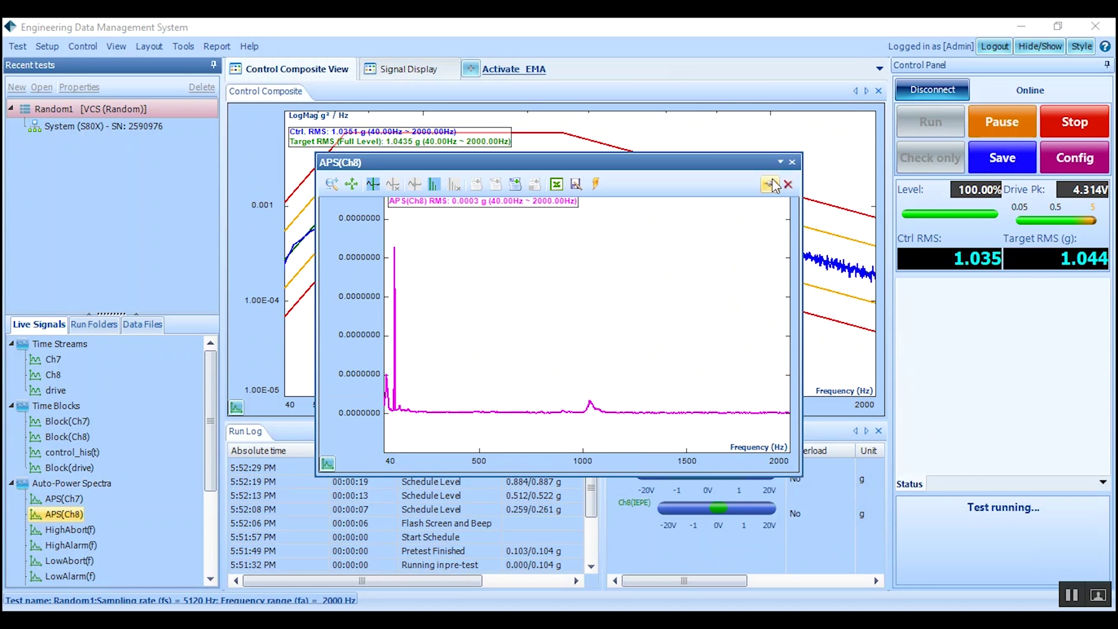
{"action": "left_click", "coordinate": [780, 164]}
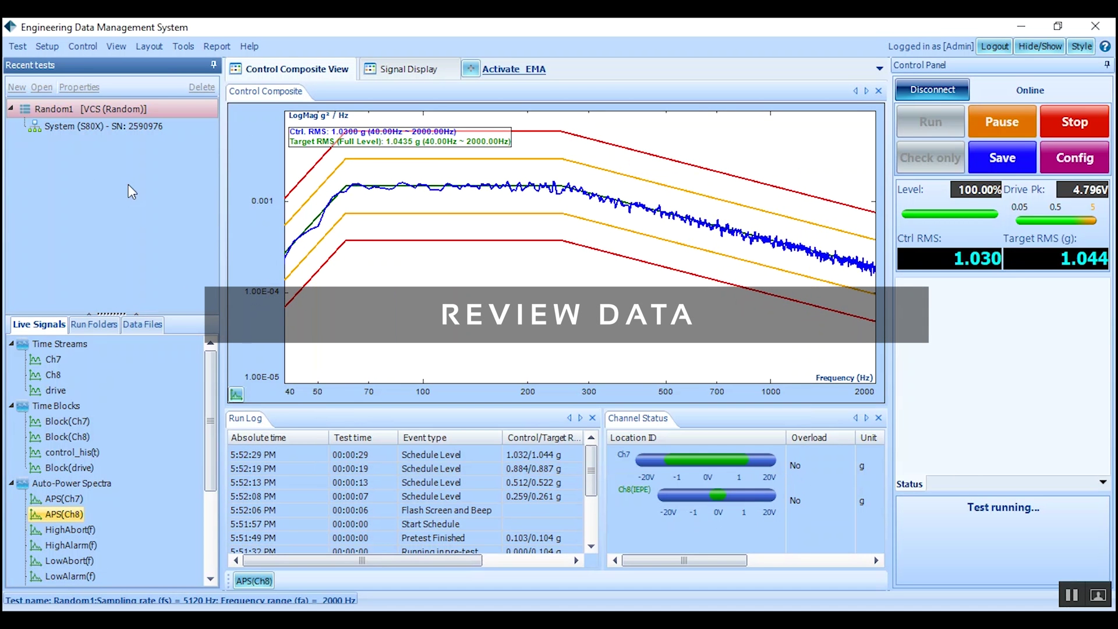
Step: Open the saved APS(Ch7) spectrum from Run19's SIG0019 frequency signals and switch into review mode
{"action": "left_click", "coordinate": [90, 324]}
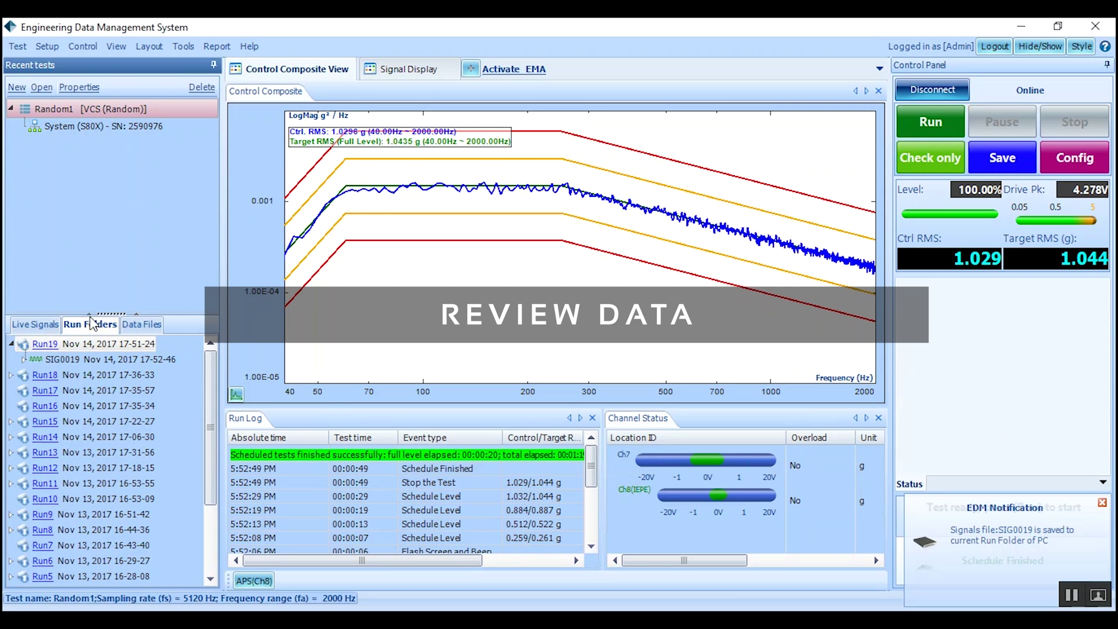
{"action": "left_click", "coordinate": [24, 359]}
{"action": "left_click", "coordinate": [38, 391]}
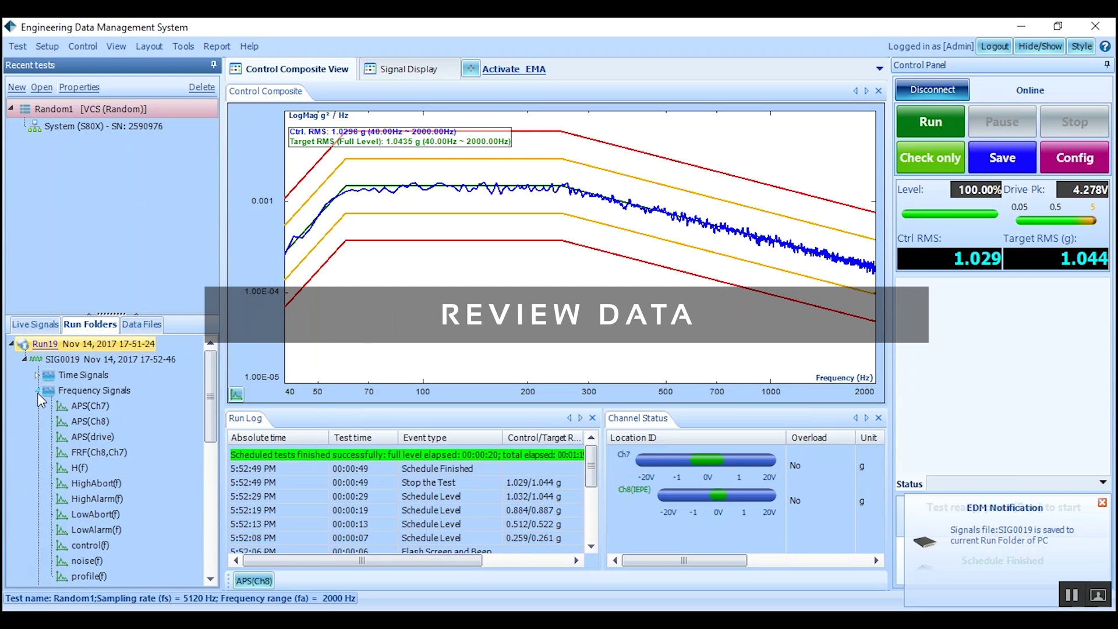
{"action": "double_click", "coordinate": [82, 405]}
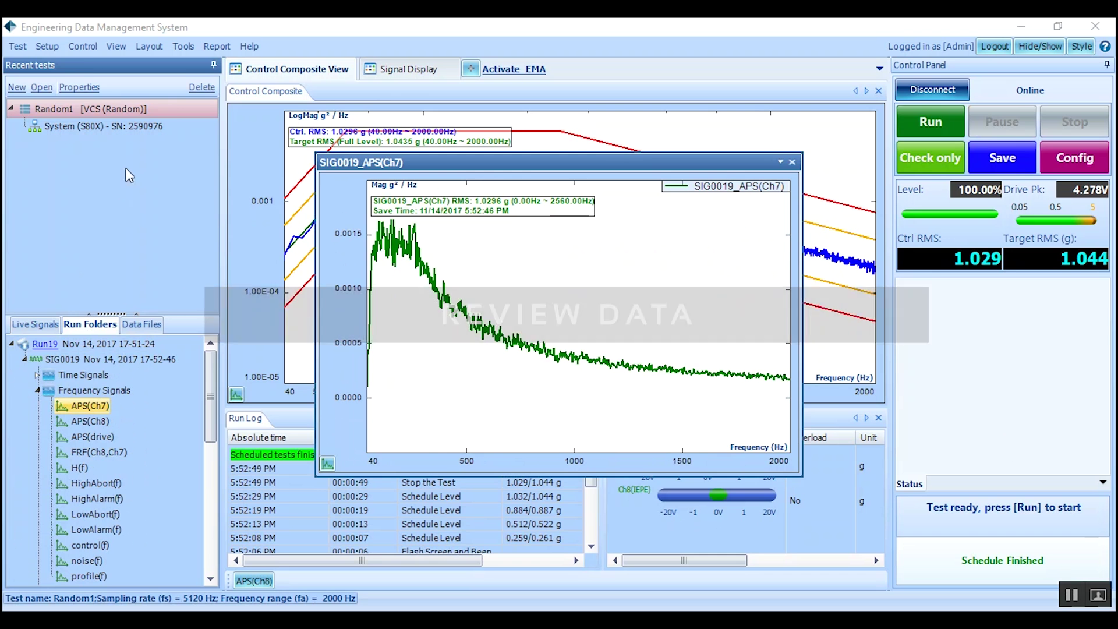
{"action": "left_click", "coordinate": [17, 46]}
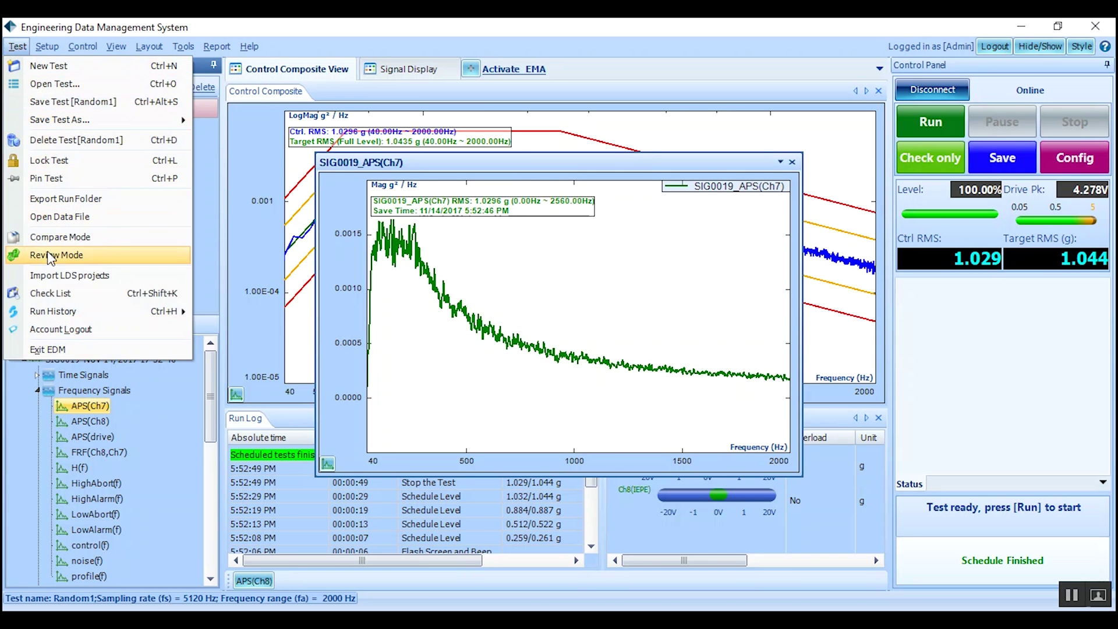
{"action": "left_click", "coordinate": [64, 253]}
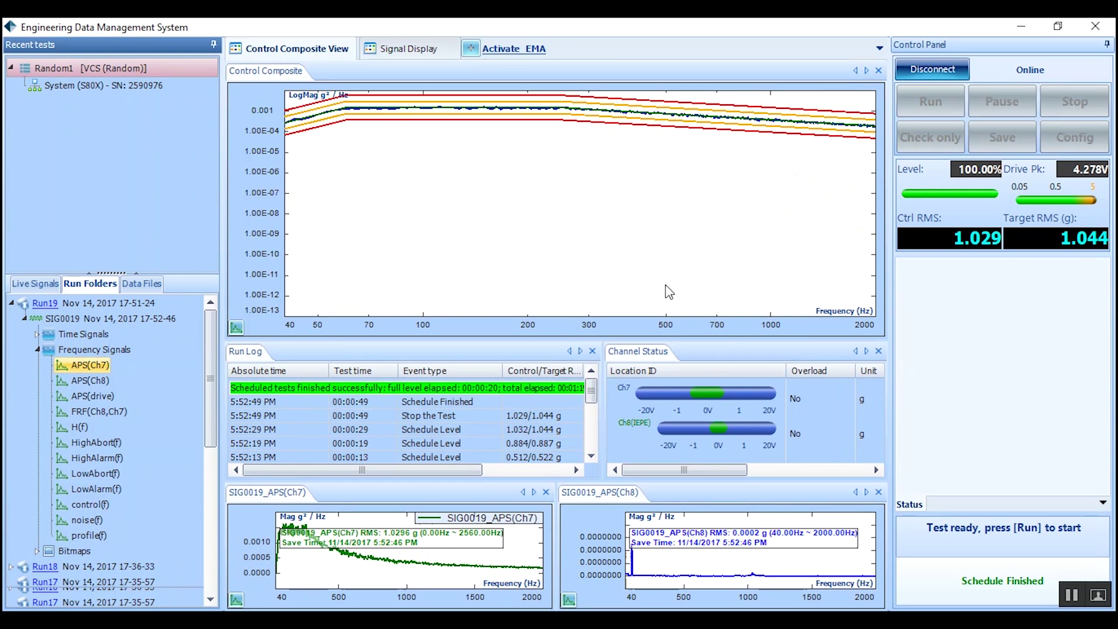
Step: Step back six runs from SIG0018 to SIG0013, run 14 of 20
{"action": "left_click", "coordinate": [438, 250]}
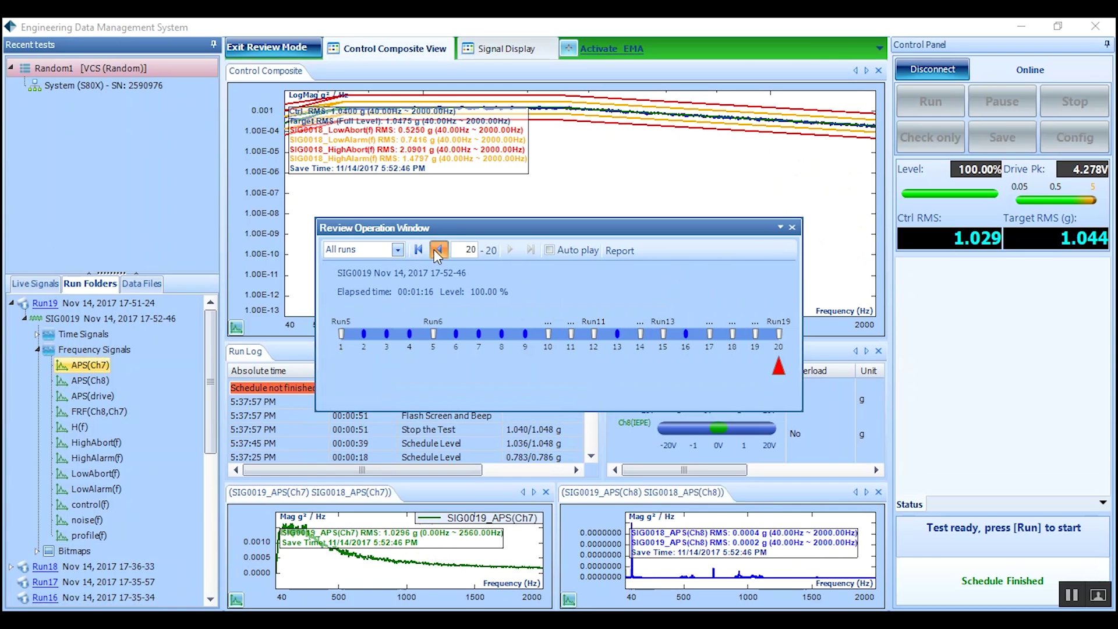
{"action": "left_click", "coordinate": [438, 250]}
{"action": "left_click", "coordinate": [438, 250]}
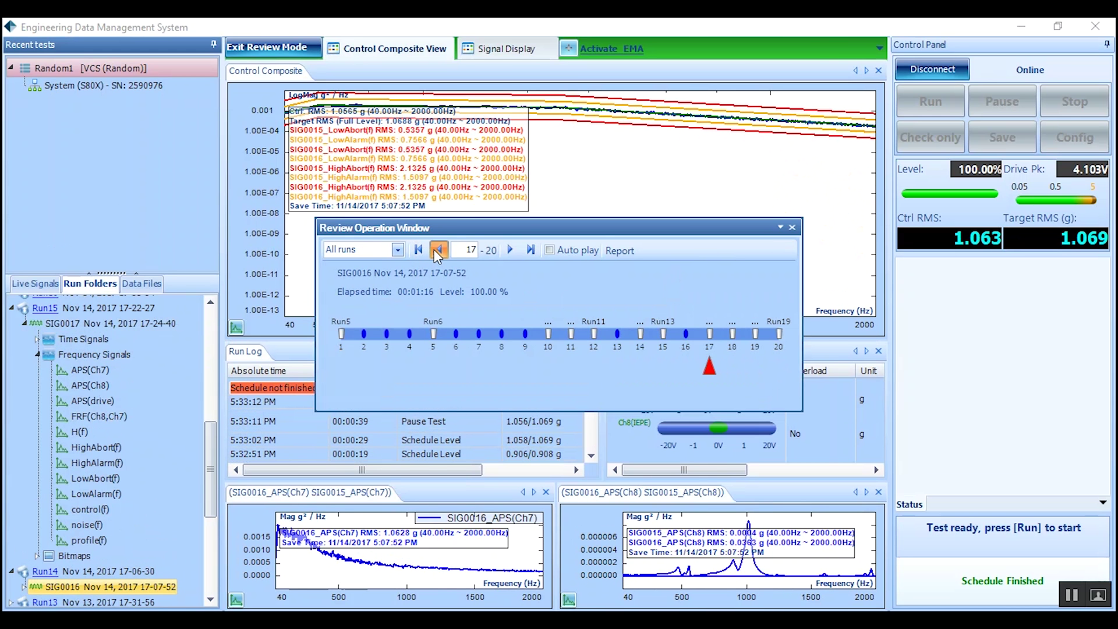
{"action": "left_click", "coordinate": [437, 250]}
{"action": "left_click", "coordinate": [438, 250]}
{"action": "left_click", "coordinate": [438, 249]}
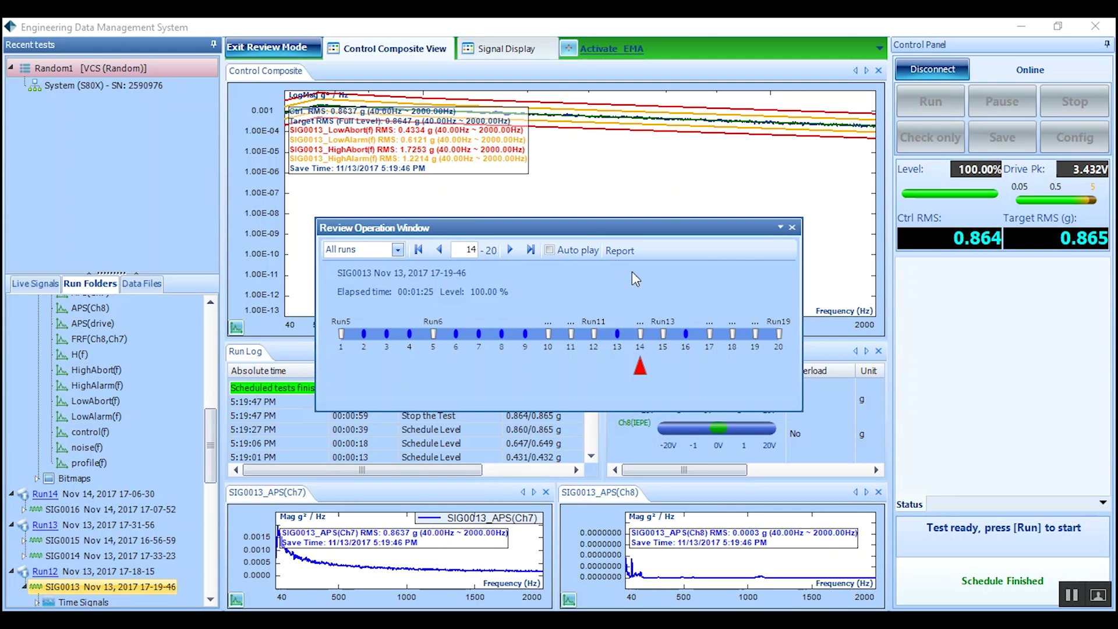